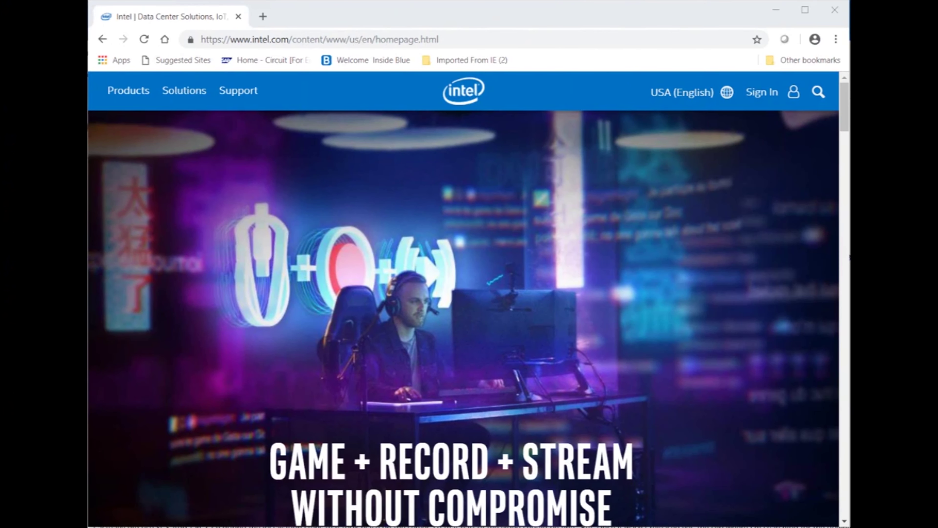
# - Browse to intel.com/go/scs and scroll down to the Downloads Available table
pyautogui.click(400, 40)
pyautogui.click(399, 40)
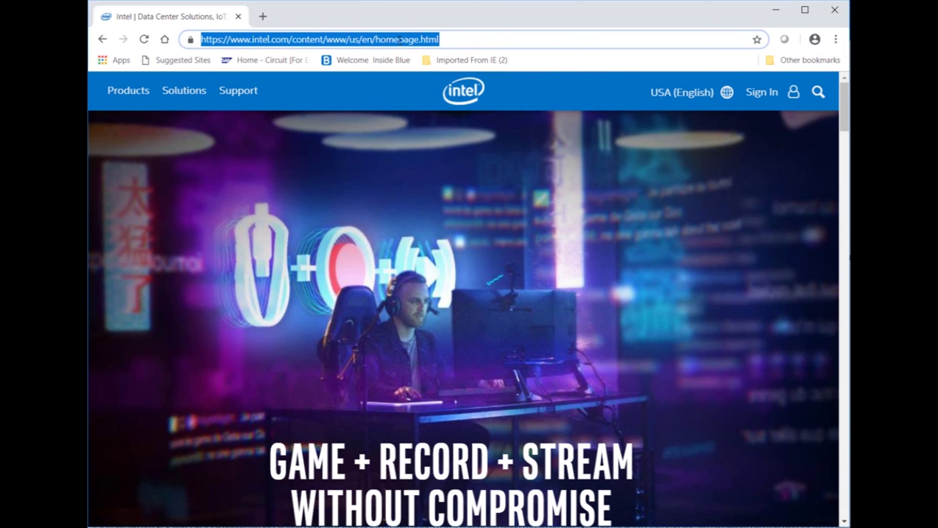
pyautogui.write('int')
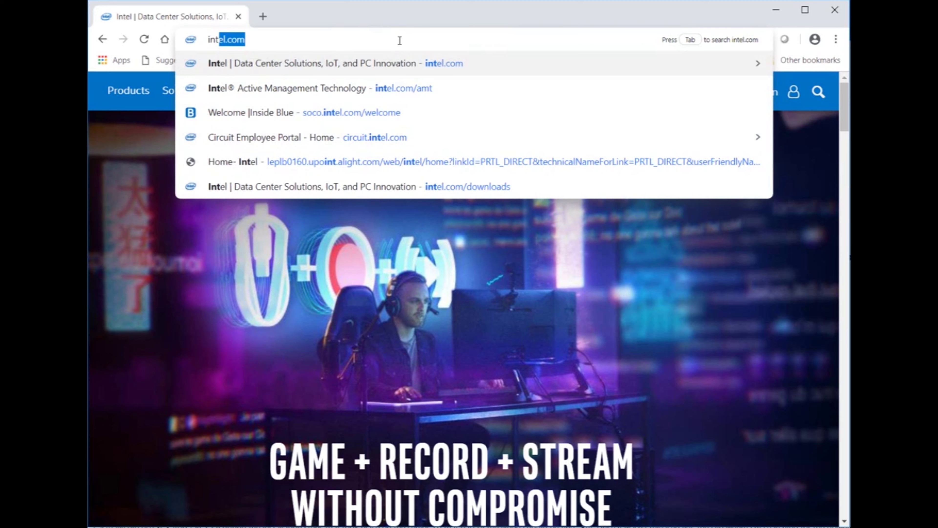
pyautogui.write('el.co')
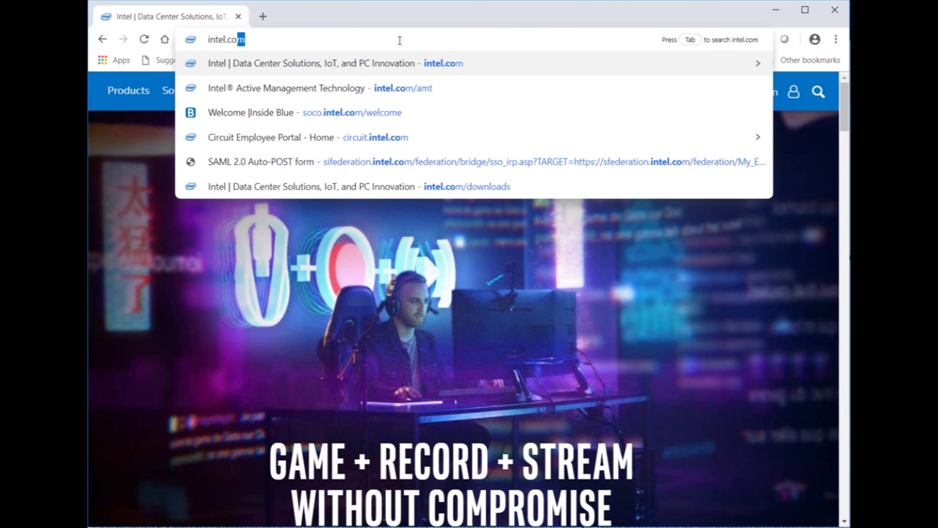
pyautogui.write('m/go/scs')
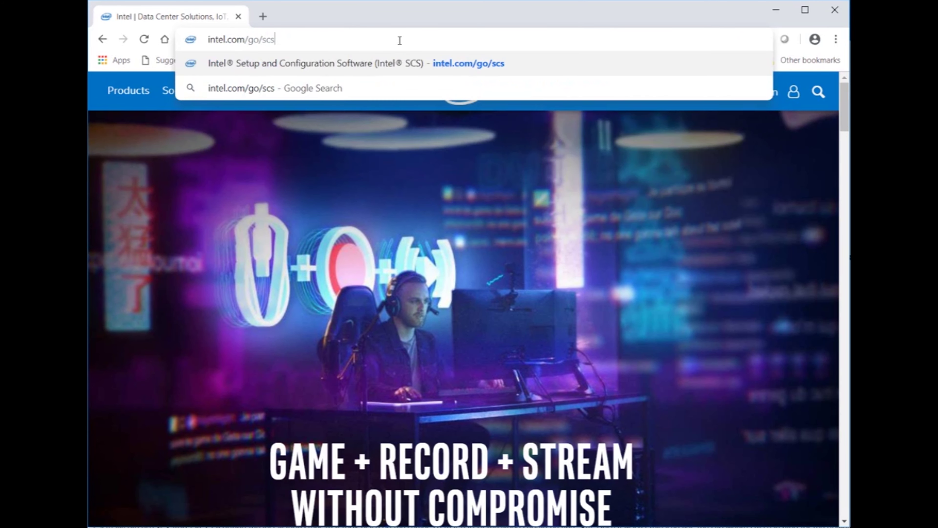
pyautogui.press('Return')
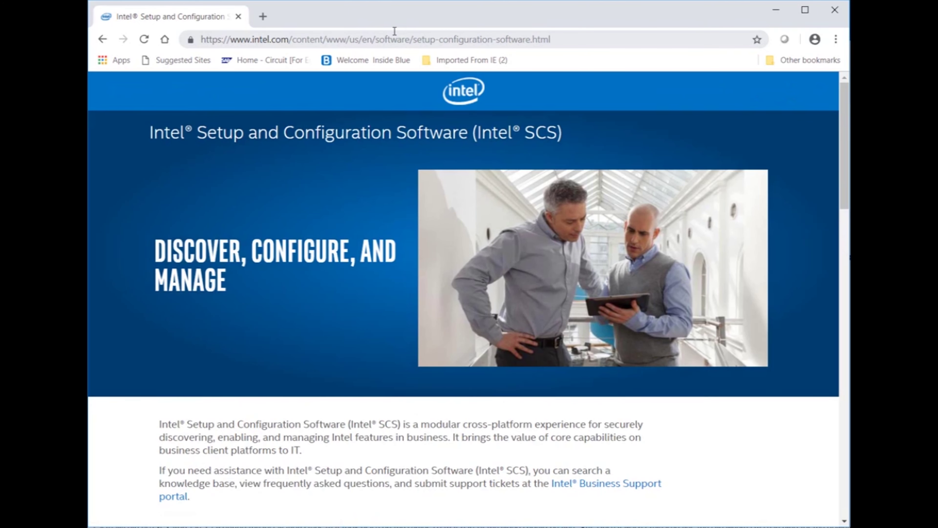
pyautogui.scroll(-8, 512, 223)
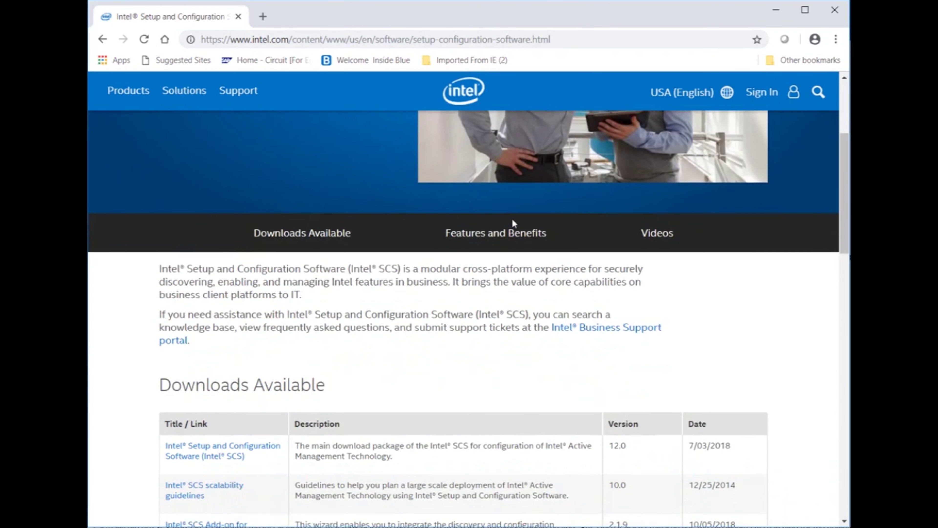
pyautogui.scroll(-2, 514, 222)
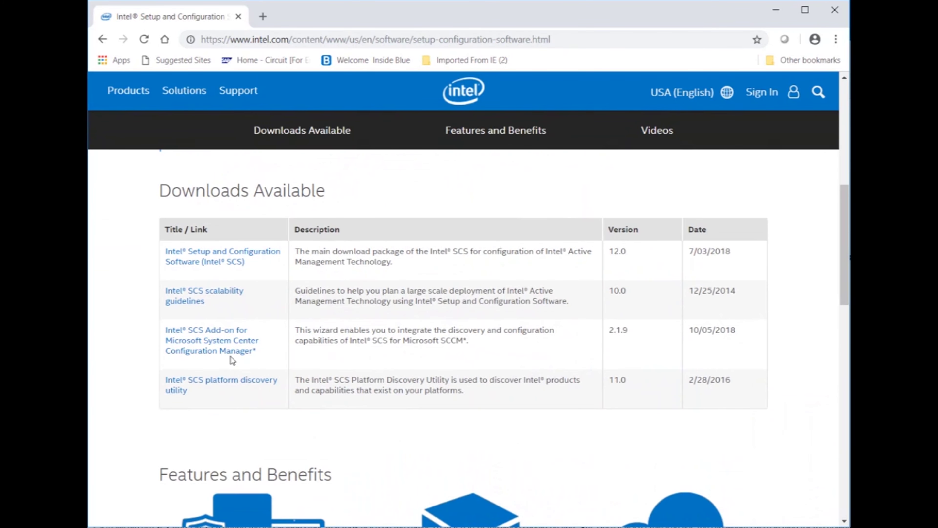
# - Download the IntelSCS_SCCMAddon zip, accepting the license terms, and open it from the download shelf
pyautogui.click(217, 337)
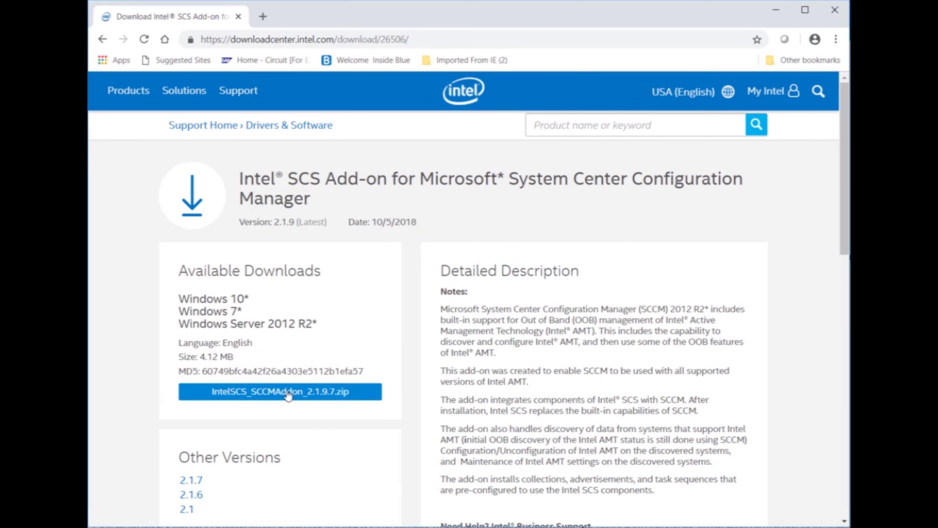
pyautogui.click(288, 395)
pyautogui.click(425, 483)
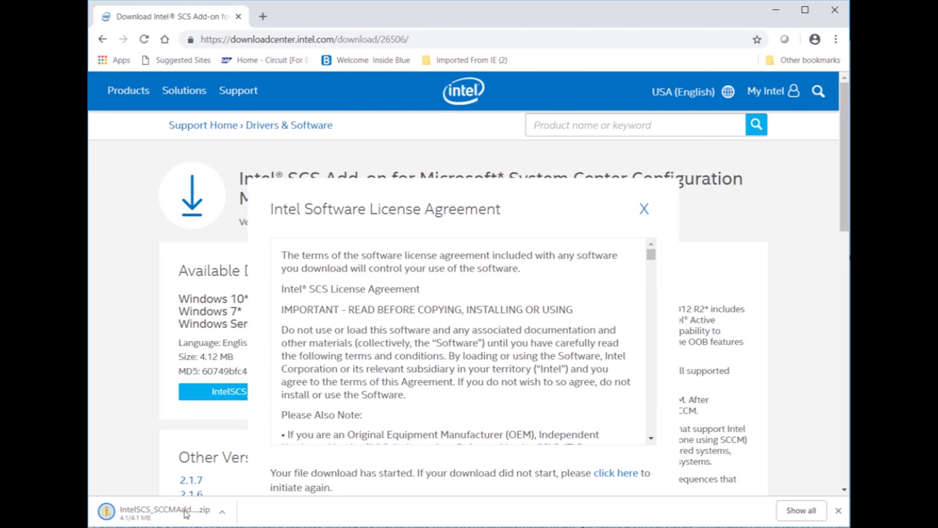
pyautogui.click(223, 516)
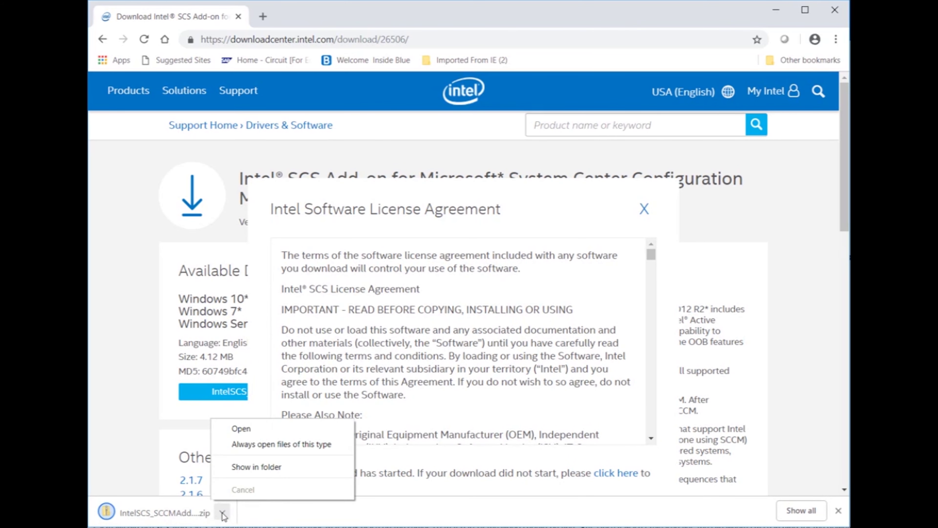
pyautogui.click(249, 429)
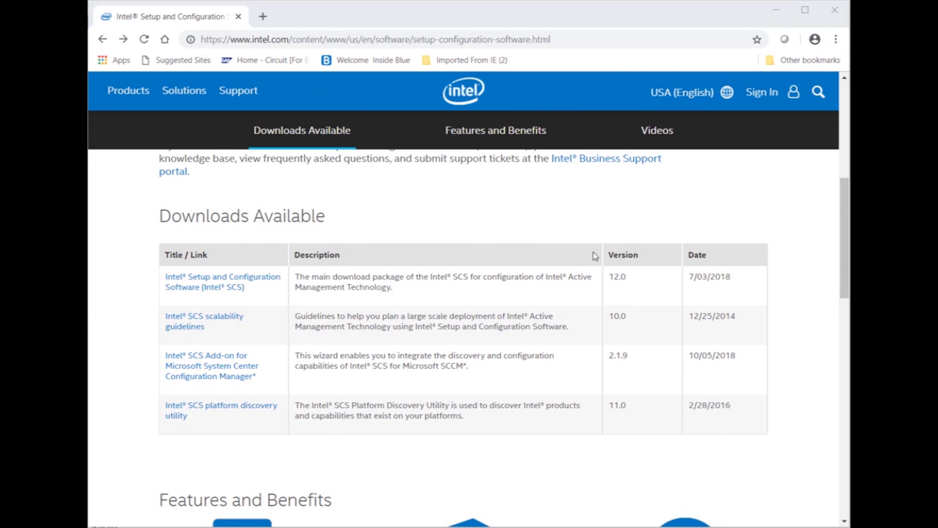
# - Download Configurator_download_package_12.0.0.129.zip from the Intel SCS page, accepting the license, and open it
pyautogui.click(254, 281)
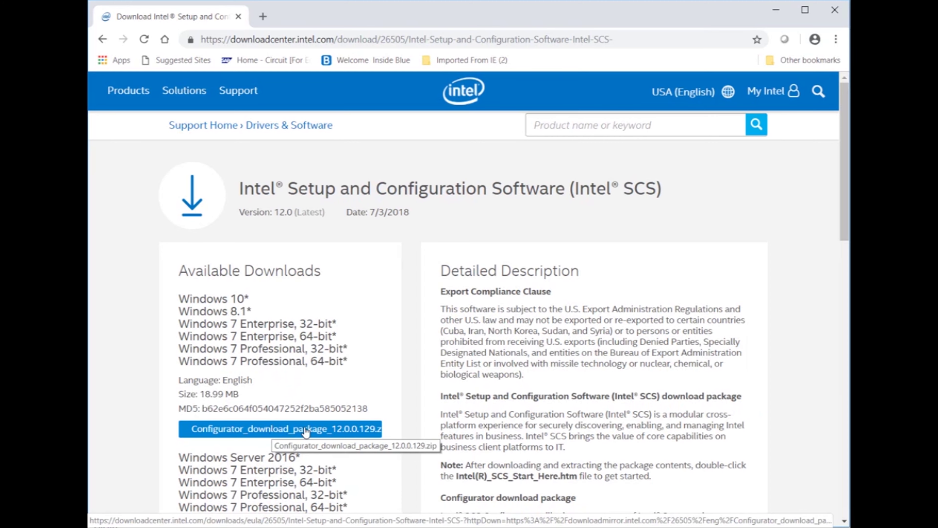
pyautogui.click(305, 431)
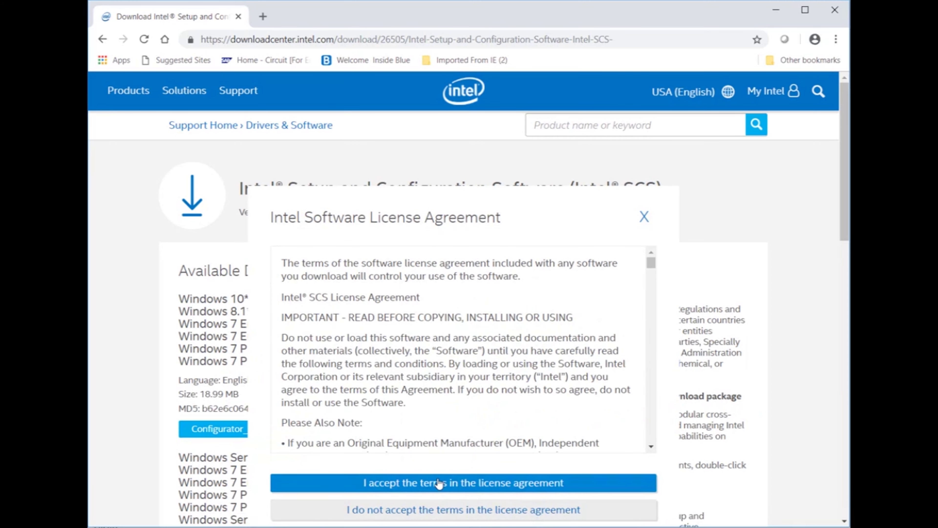
pyautogui.click(438, 482)
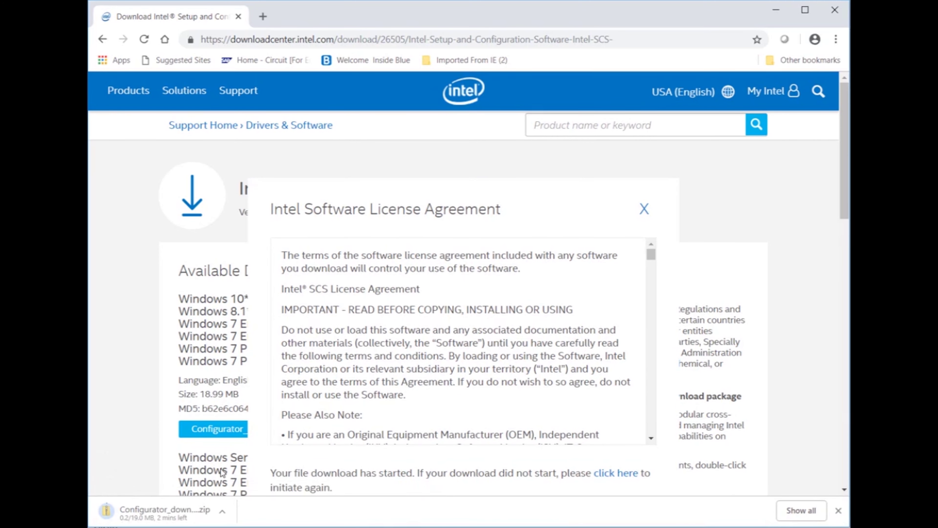
pyautogui.click(224, 513)
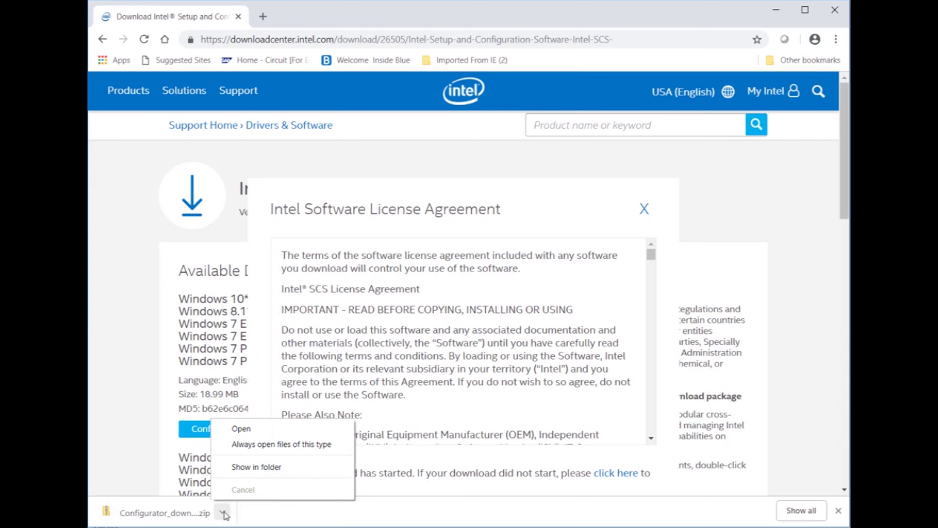
pyautogui.click(251, 427)
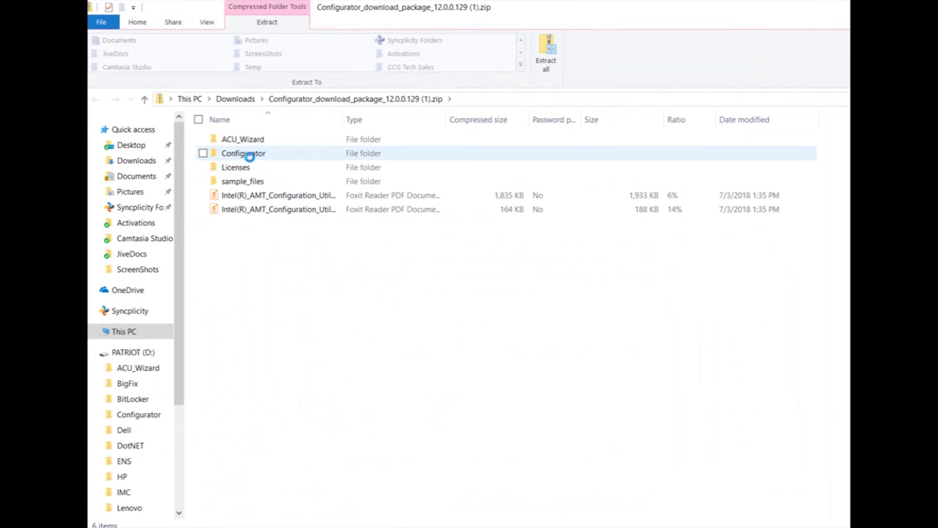
# - Open the Configurator folder inside the downloaded package zip
pyautogui.doubleClick(251, 157)
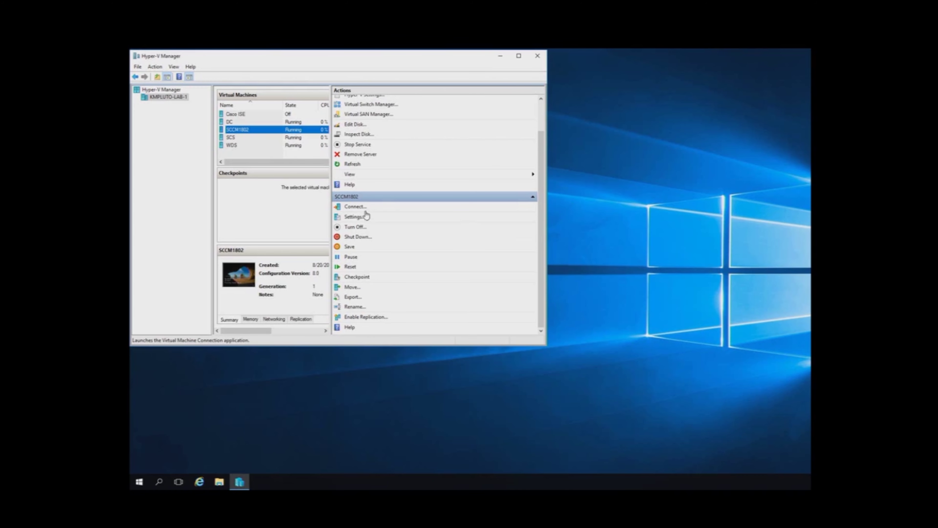
# - Connect to the SCCM1802 VM, sign in with the account password, and open its Downloads folder
pyautogui.click(358, 207)
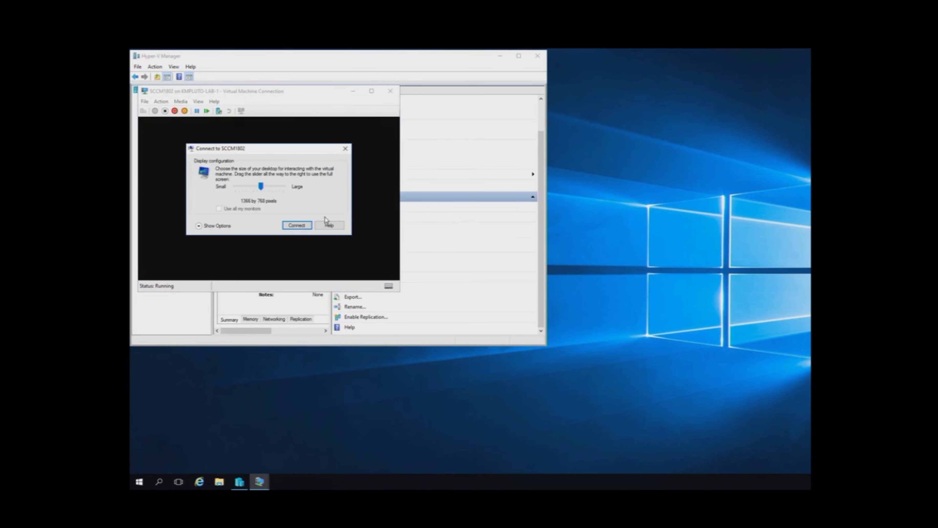
pyautogui.click(296, 226)
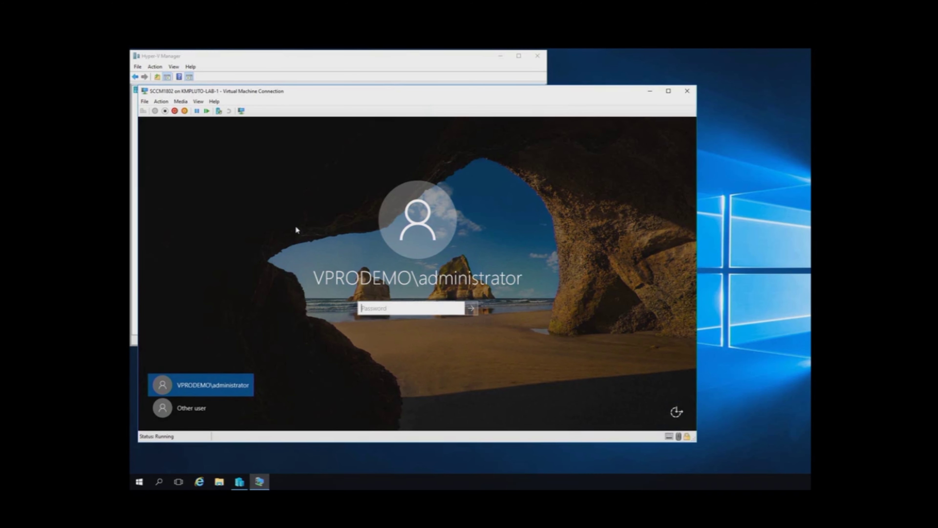
pyautogui.write('Password1')
pyautogui.press('Return')
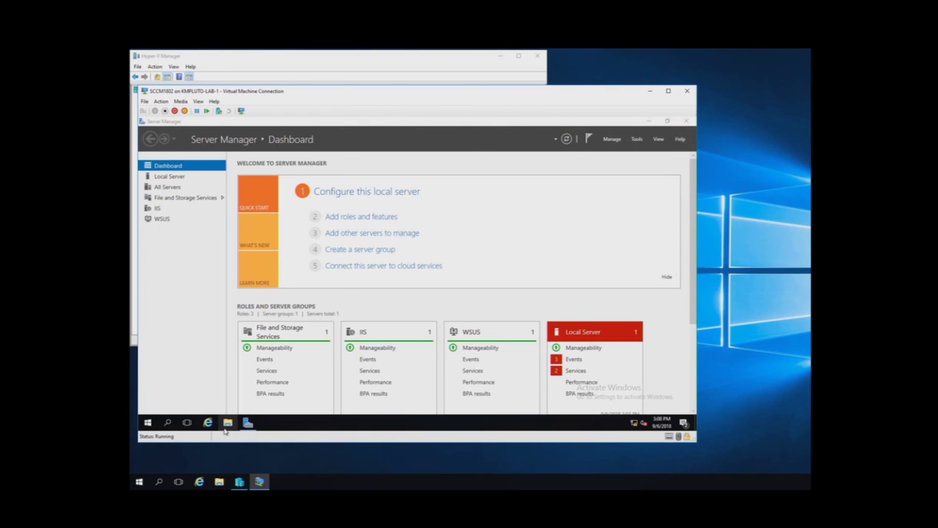
pyautogui.click(228, 423)
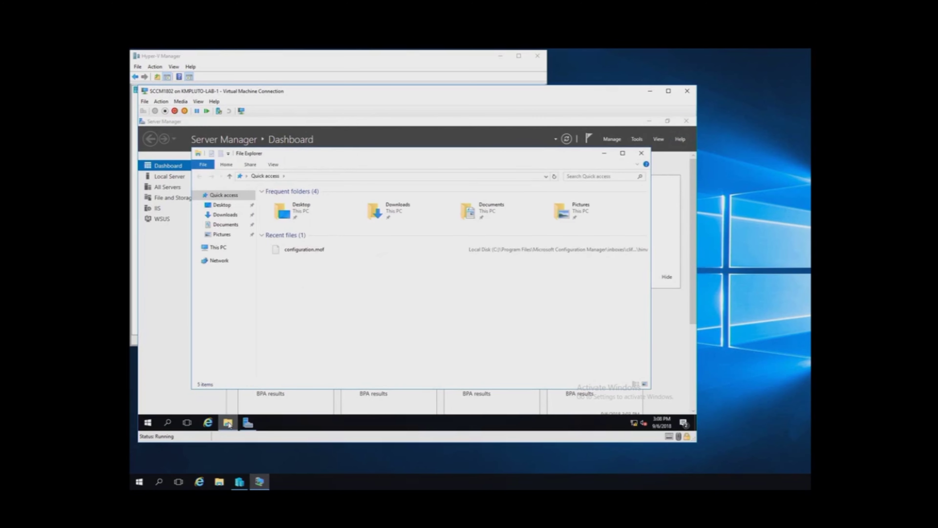
pyautogui.doubleClick(375, 212)
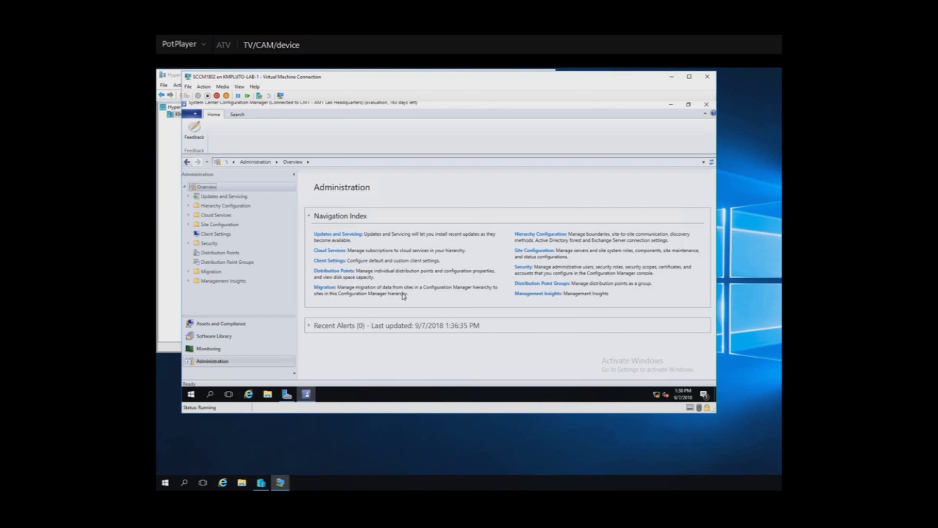
# - Open Default Client Settings properties from Client Settings and show the Hardware Inventory page
pyautogui.click(220, 362)
pyautogui.click(328, 262)
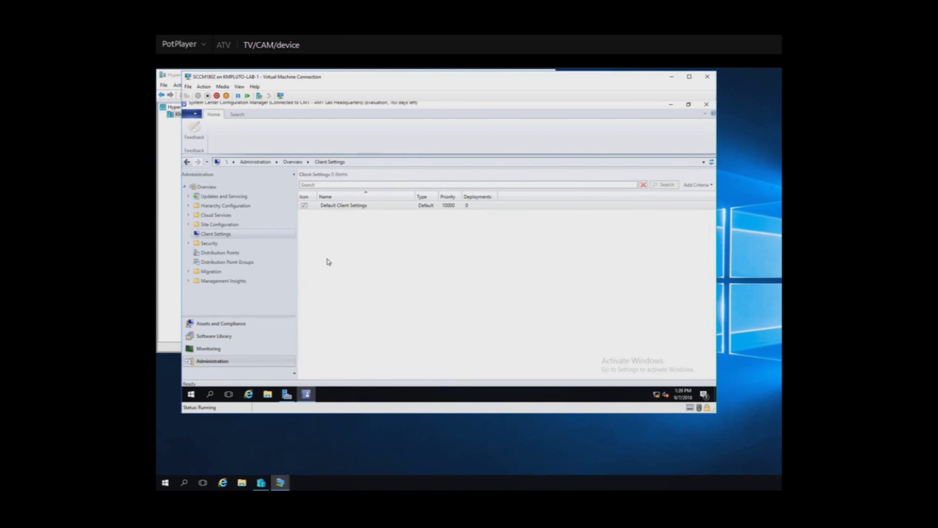
pyautogui.click(354, 206)
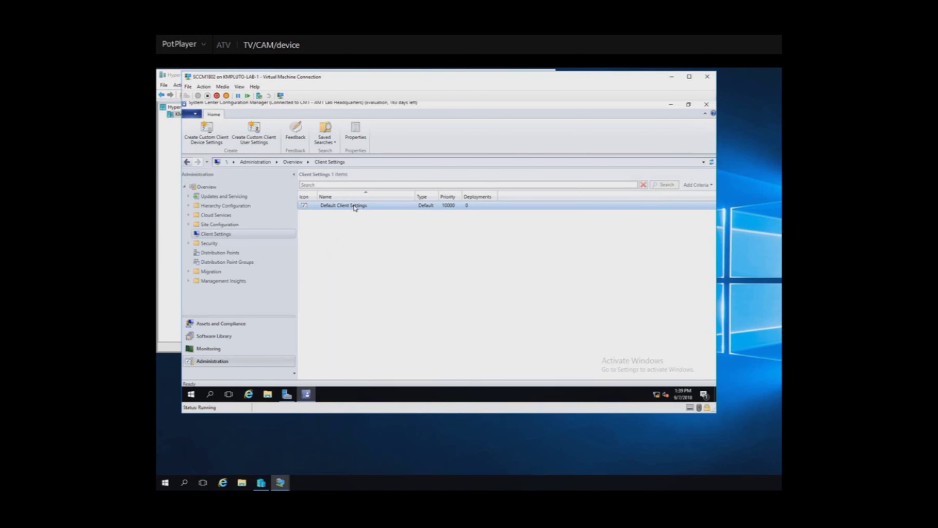
pyautogui.rightClick(354, 206)
pyautogui.click(375, 213)
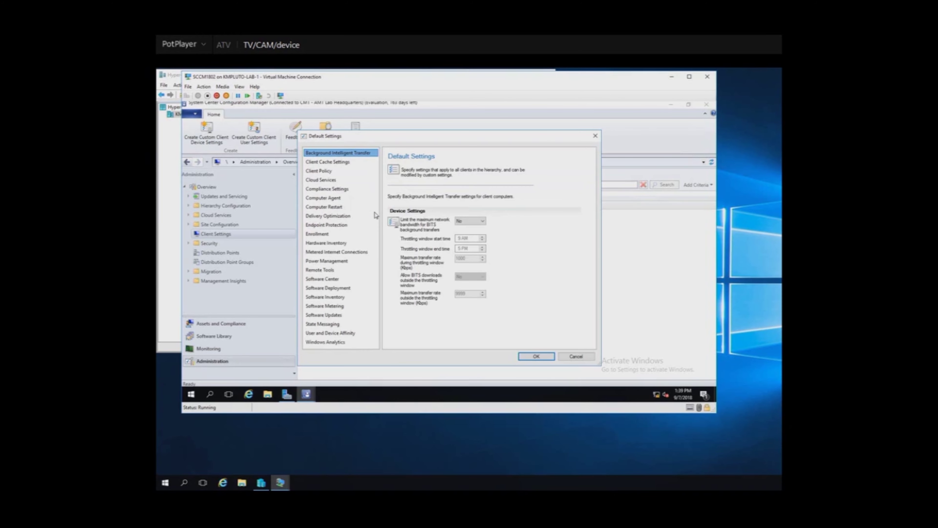
pyautogui.moveTo(367, 214); pyautogui.dragTo(336, 247)
pyautogui.click(336, 247)
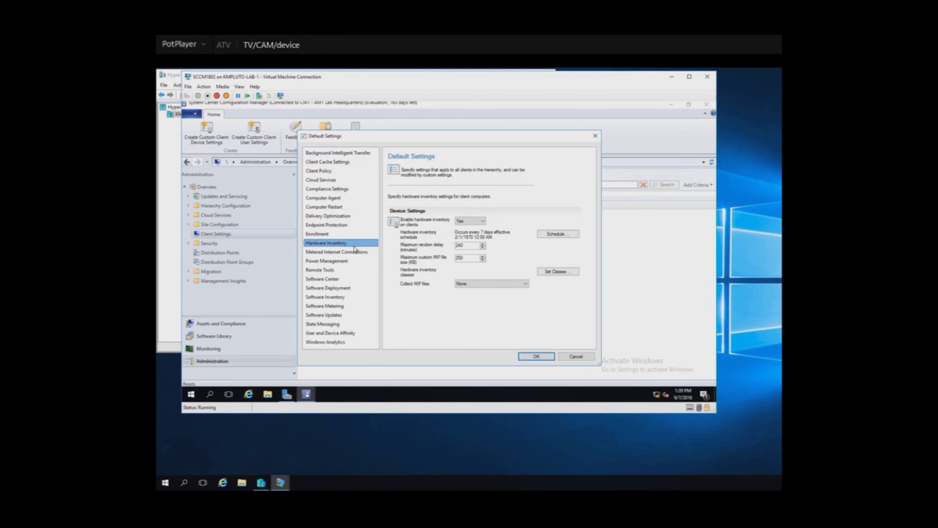
# - Import the Intel_AMT classes from sms_def_AMT.mof into Hardware Inventory Classes and save the default settings
pyautogui.click(558, 271)
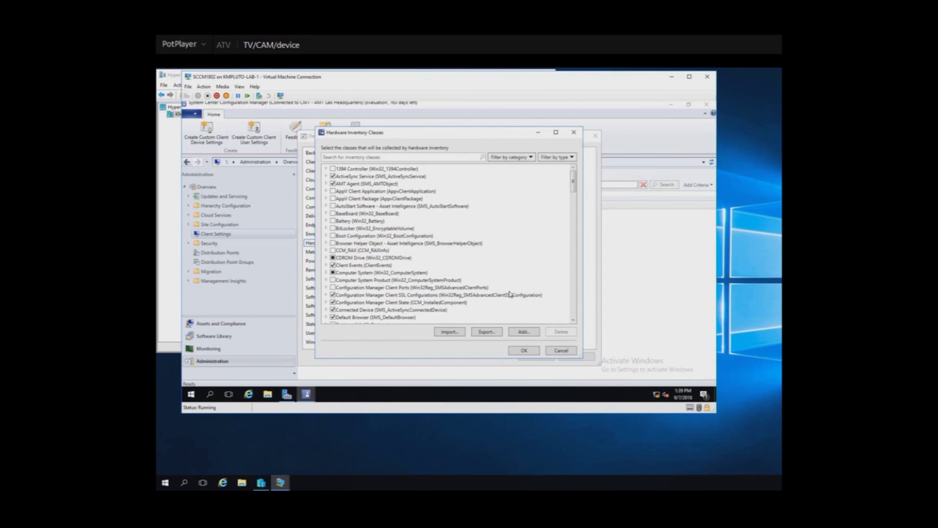
pyautogui.click(449, 331)
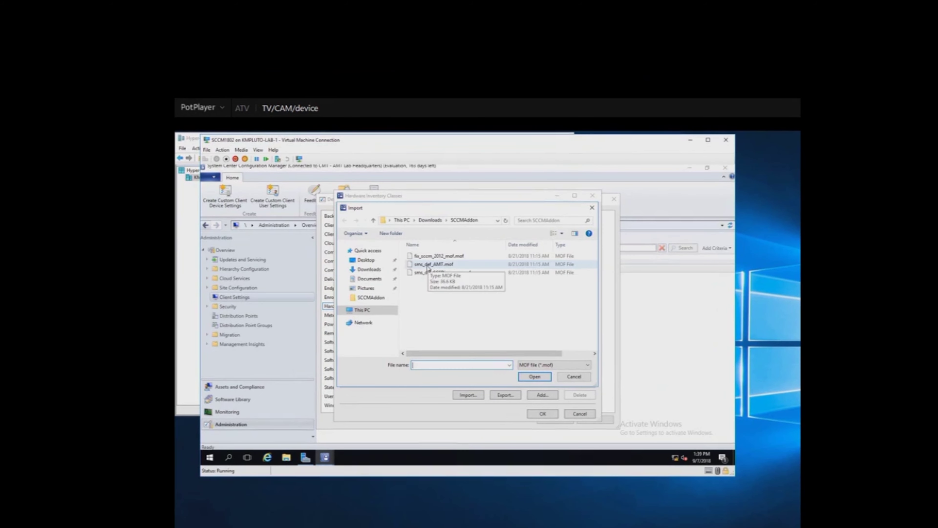
pyautogui.click(428, 266)
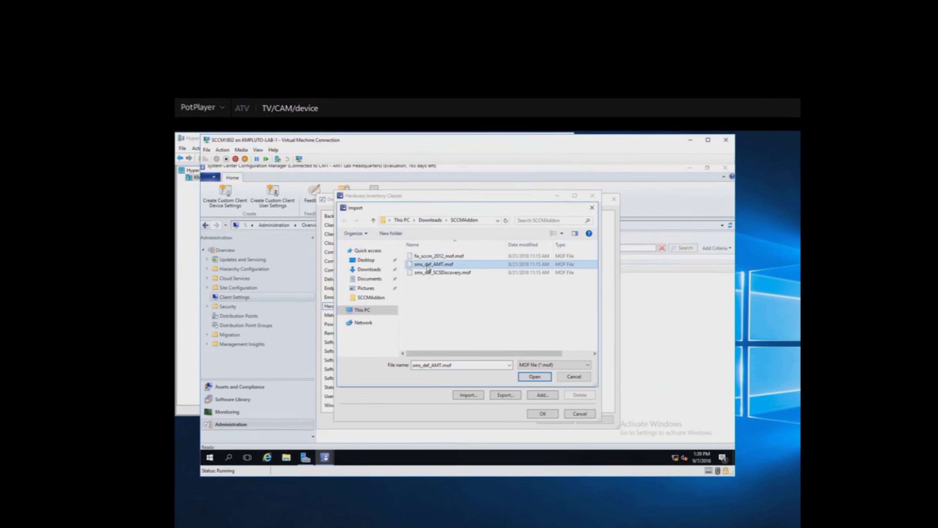
pyautogui.click(529, 378)
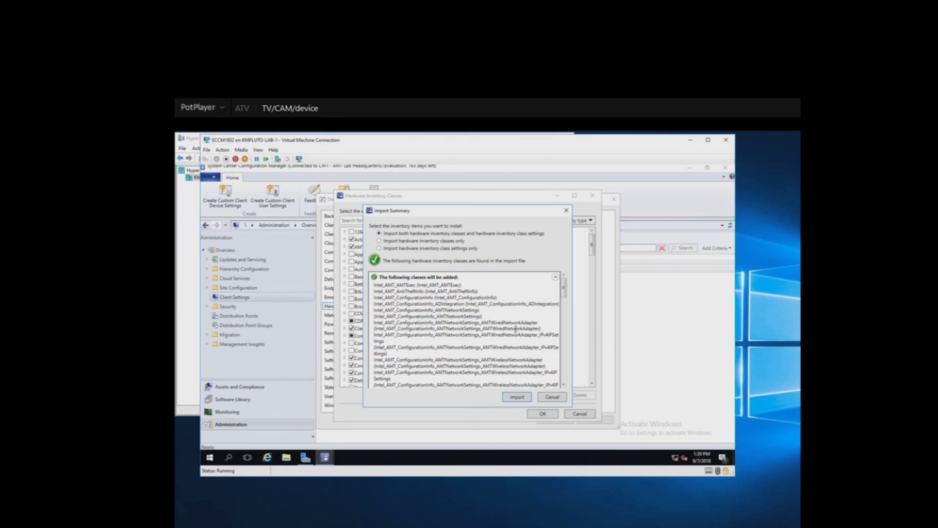
pyautogui.click(517, 398)
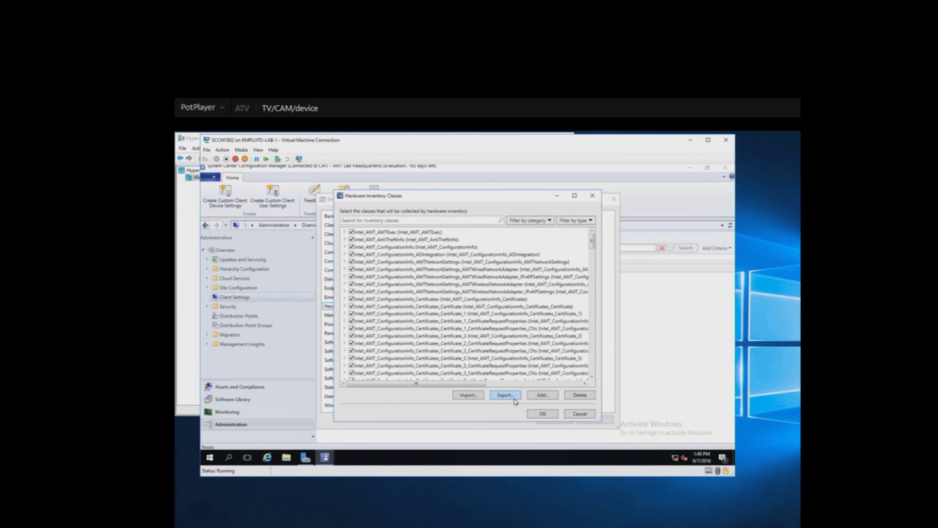
pyautogui.click(535, 416)
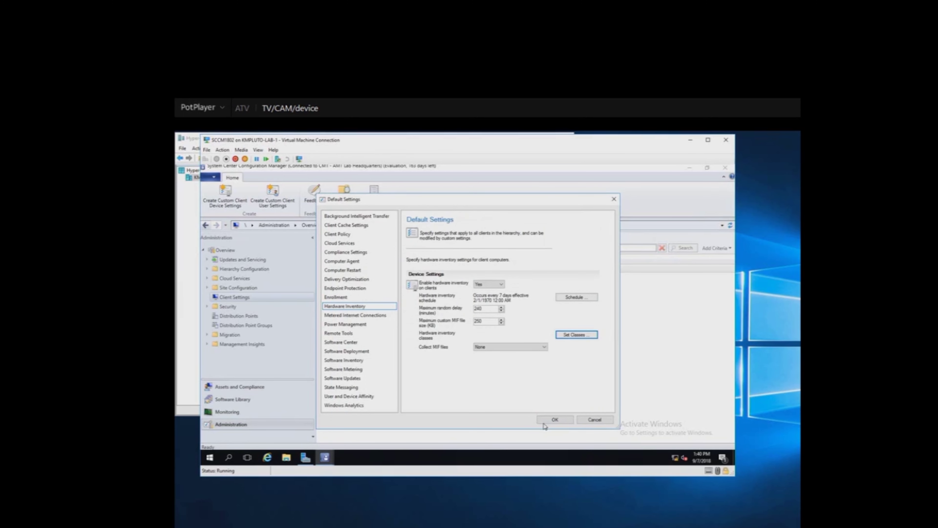
pyautogui.click(554, 421)
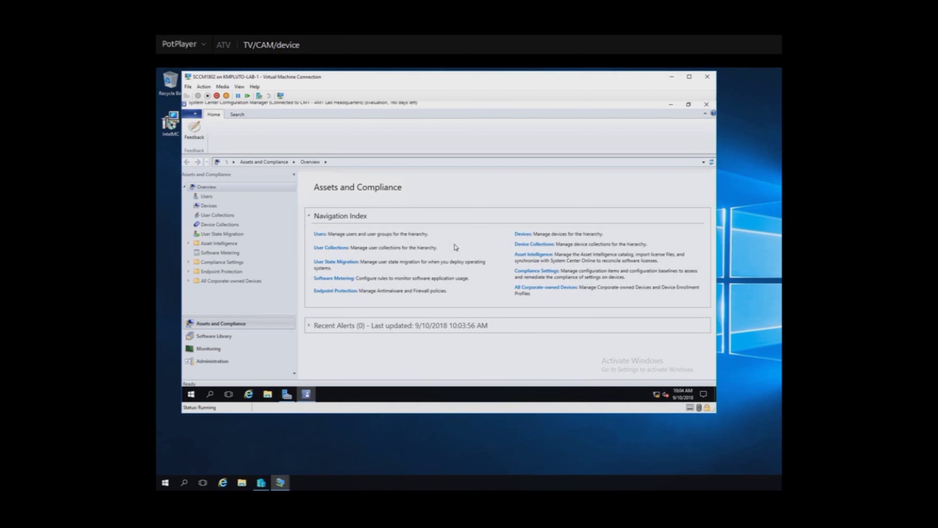
# - Close the Configuration Manager console and browse File Explorer to Downloads > SCCMAddon
pyautogui.click(706, 106)
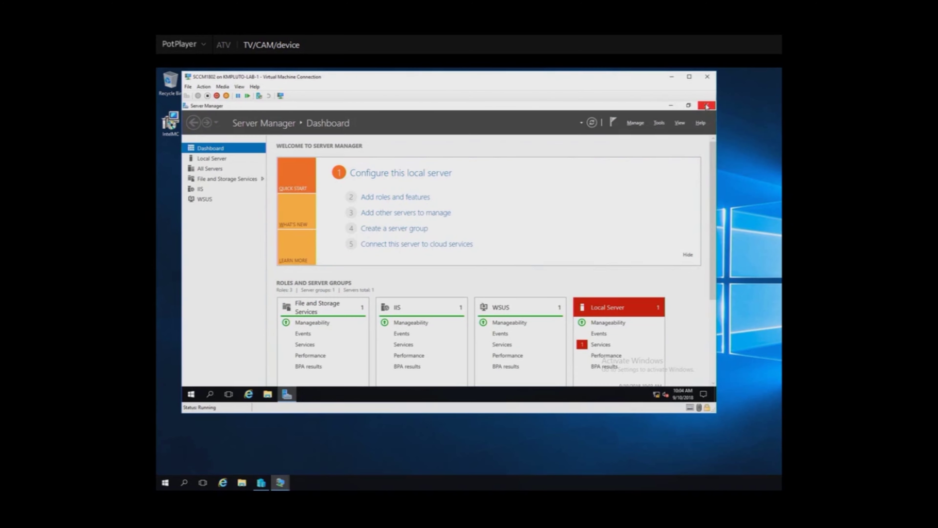
pyautogui.click(265, 396)
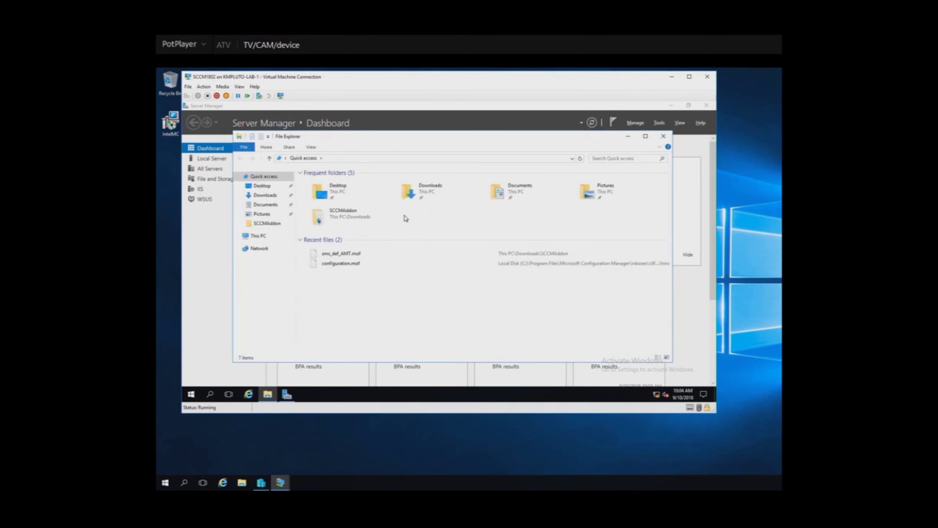
pyautogui.doubleClick(426, 191)
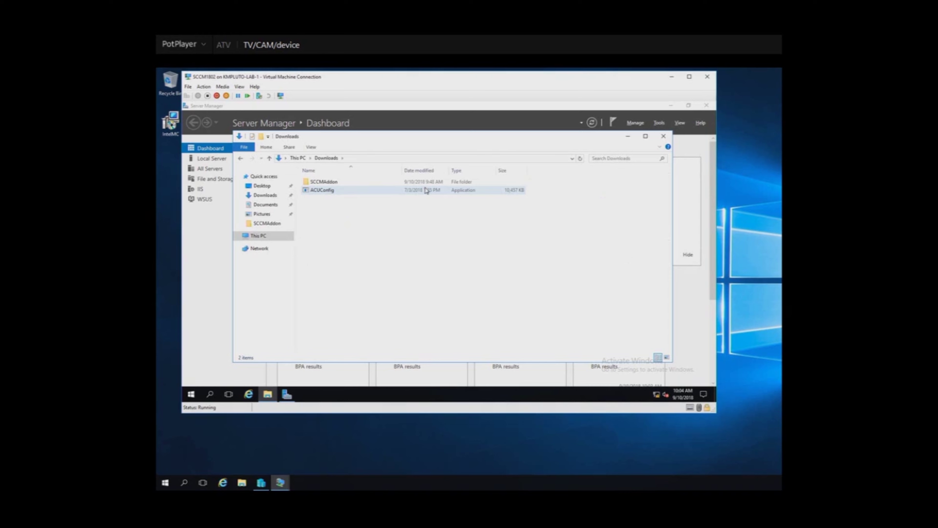
pyautogui.click(339, 181)
pyautogui.doubleClick(340, 184)
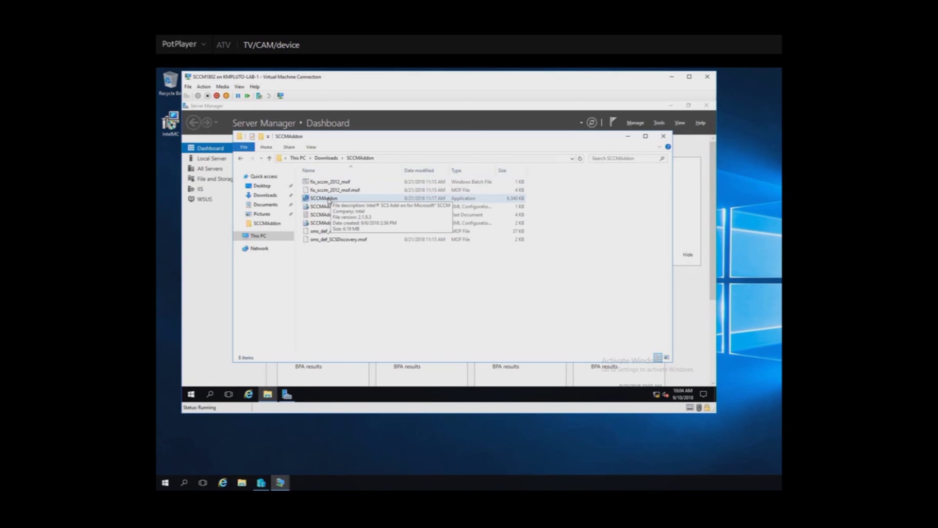
# - Run the SCCMAddon installer, pass the Welcome page, and accept the license terms
pyautogui.doubleClick(328, 200)
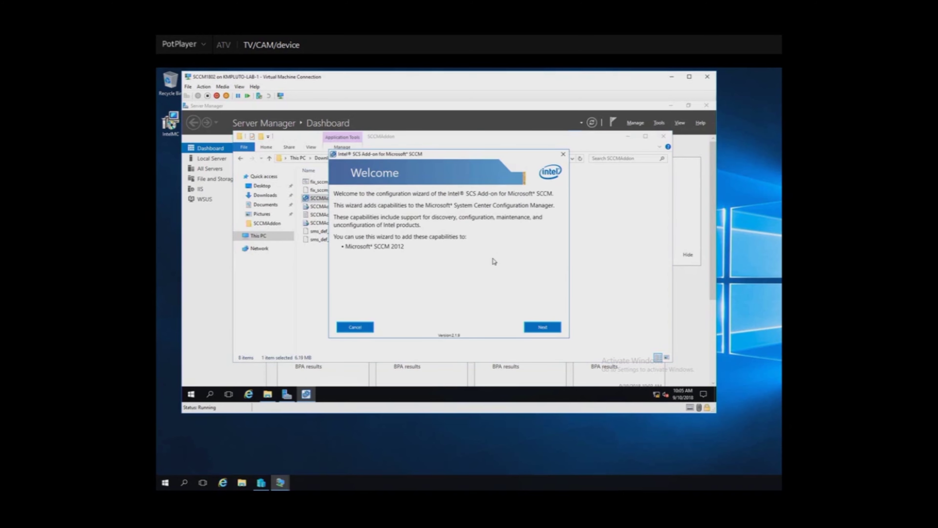
pyautogui.click(546, 328)
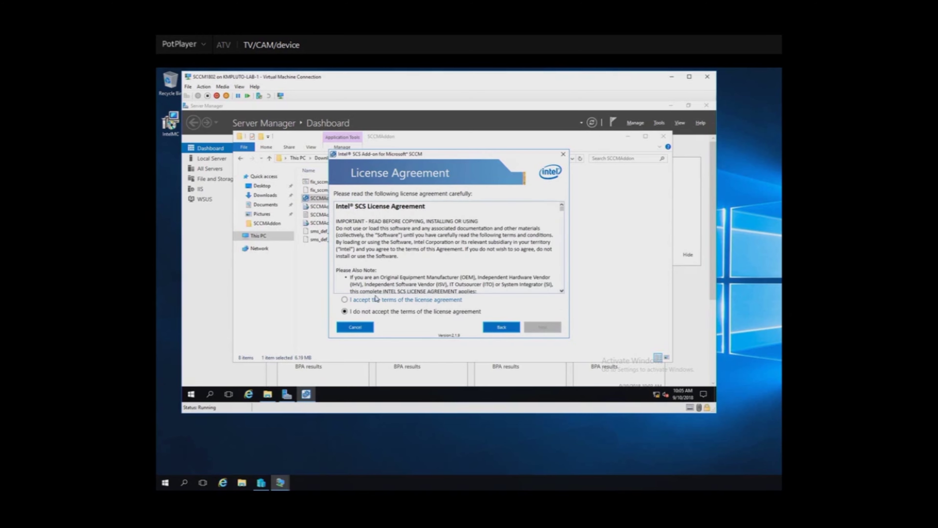
pyautogui.click(358, 302)
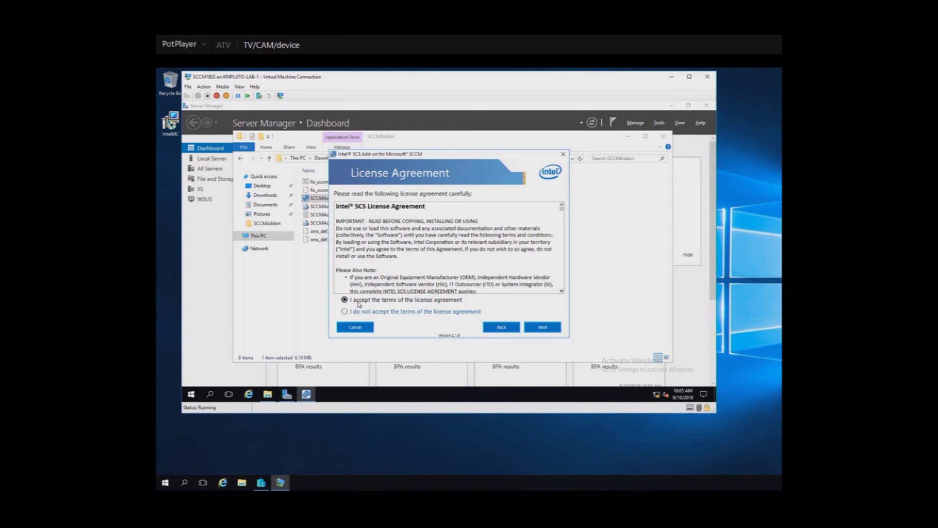
pyautogui.click(542, 327)
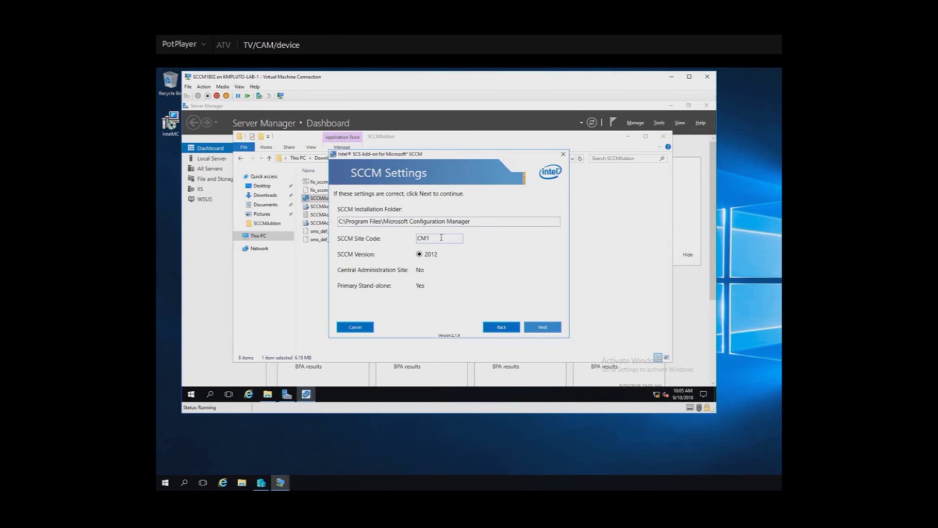
# - Check the detected site code CM1 and version 2012, then continue to Select Components
pyautogui.moveTo(434, 238); pyautogui.dragTo(417, 240)
pyautogui.click(546, 327)
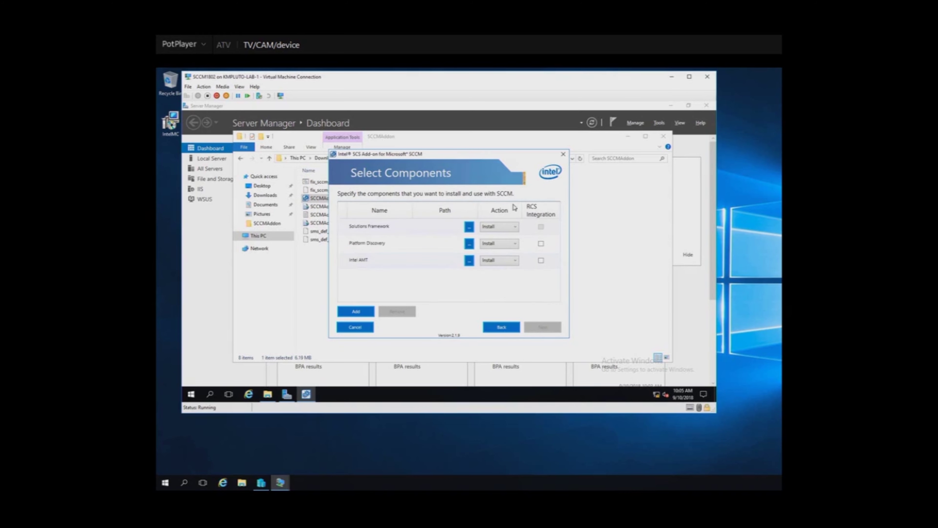
# - Set Solutions Framework and Platform Discovery to No Change, keeping Intel AMT on Install
pyautogui.click(517, 227)
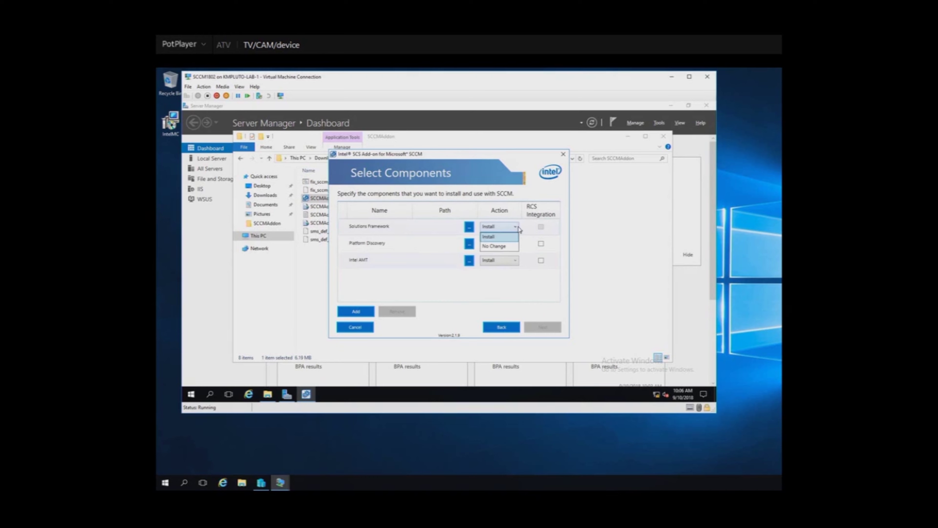
pyautogui.click(505, 247)
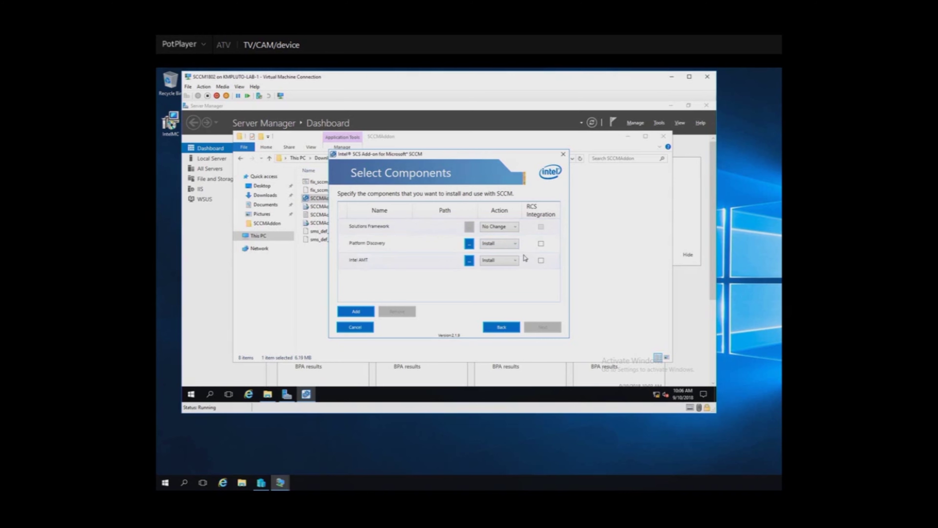
pyautogui.click(516, 244)
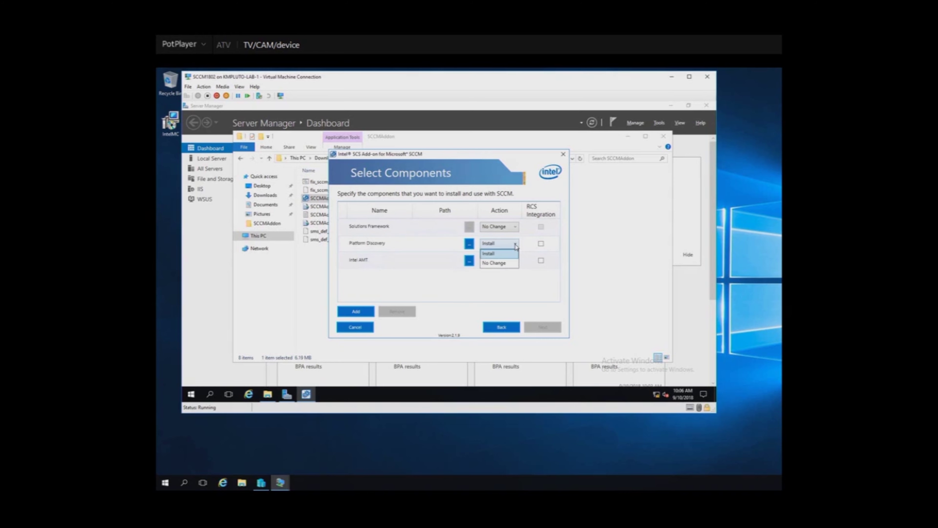
pyautogui.click(505, 263)
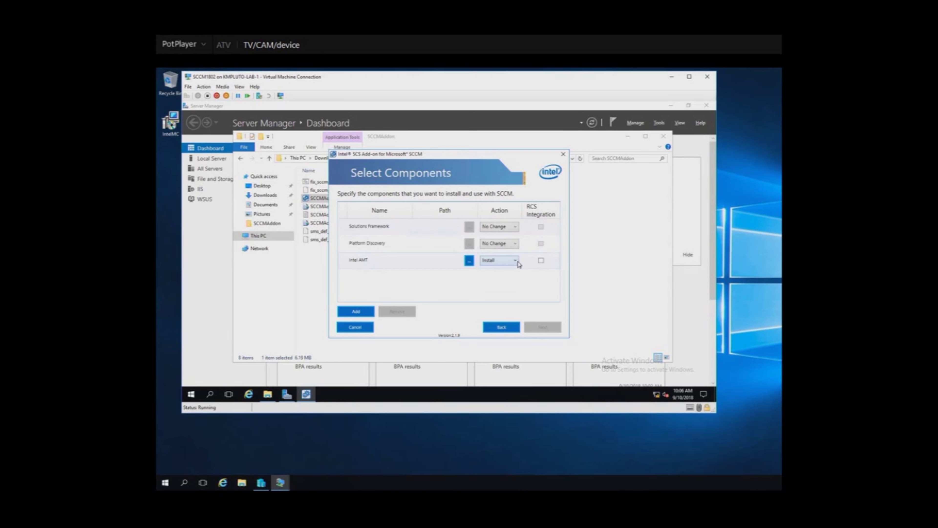
pyautogui.click(516, 260)
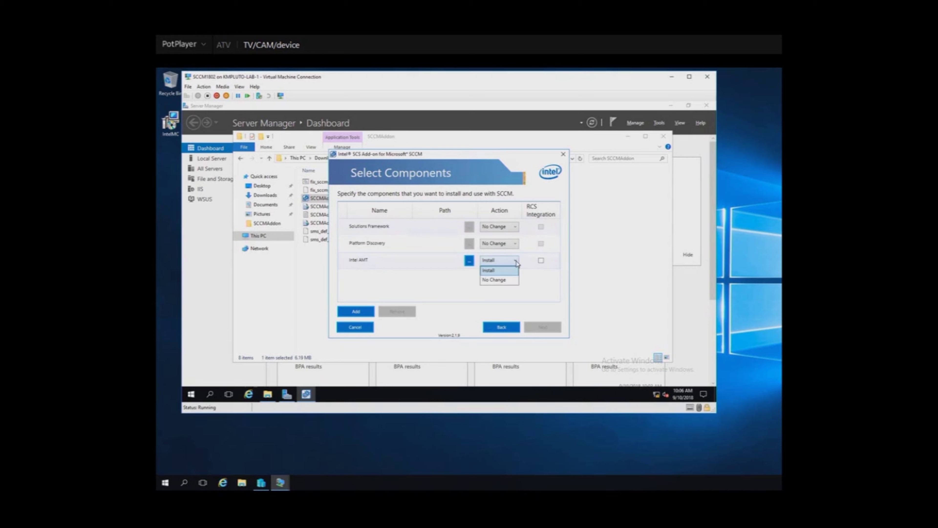
pyautogui.click(499, 274)
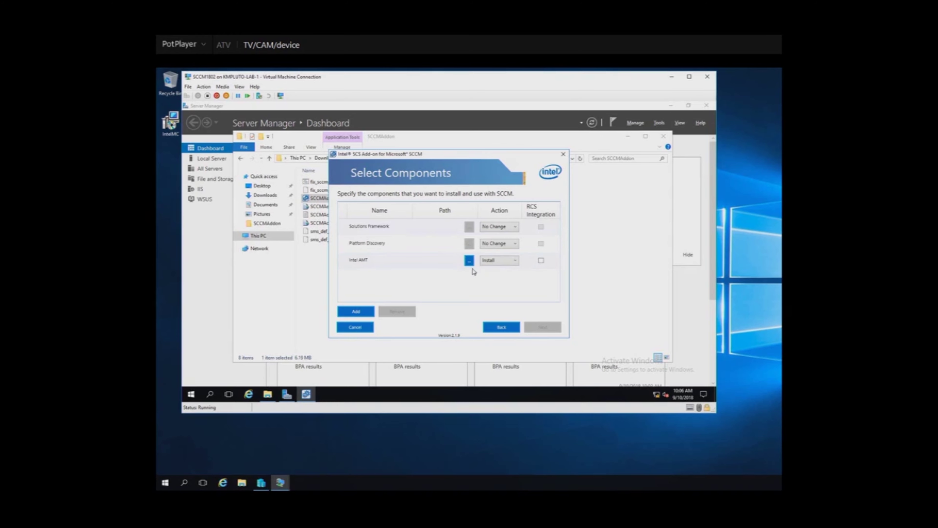
# - Use the ACUConfig application from Downloads as the Intel AMT source and continue
pyautogui.click(469, 261)
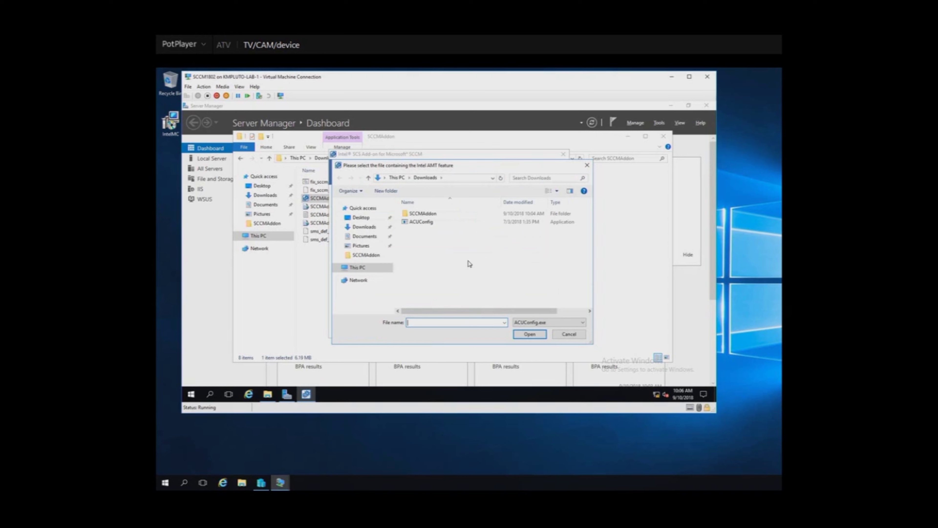
pyautogui.click(424, 223)
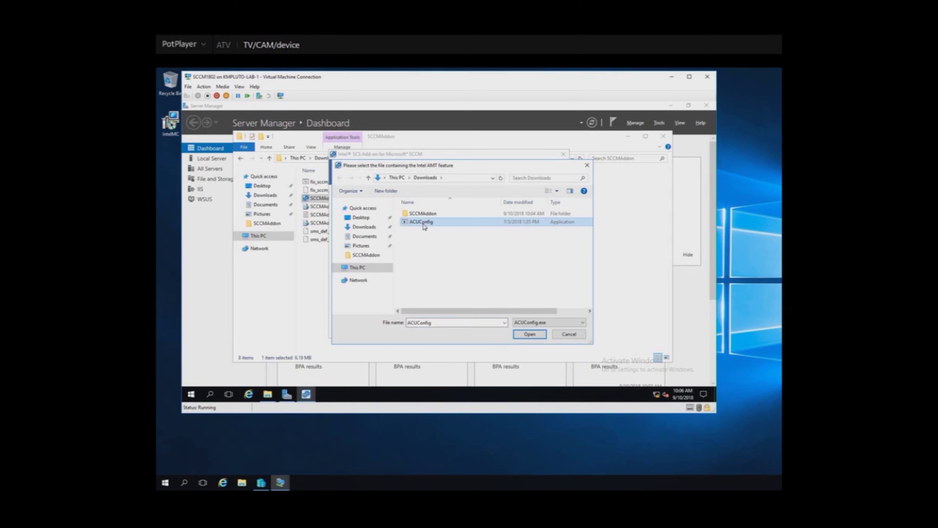
pyautogui.click(530, 334)
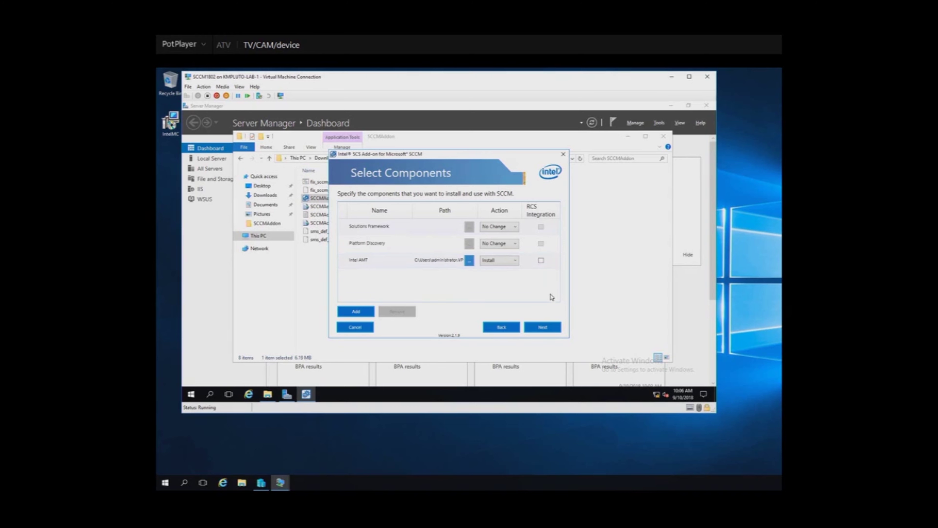
pyautogui.click(542, 327)
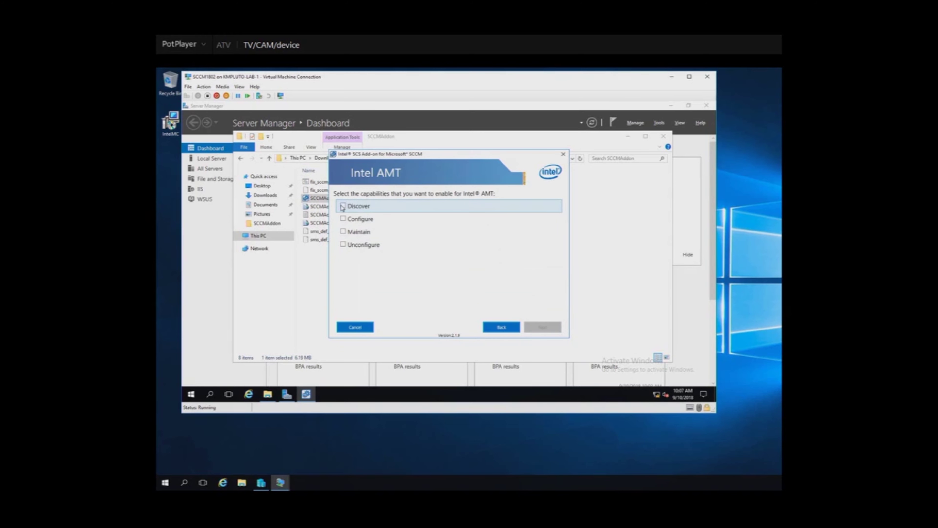
# - Enable only the Discover capability for Intel AMT and move on to the packages folder
pyautogui.click(343, 207)
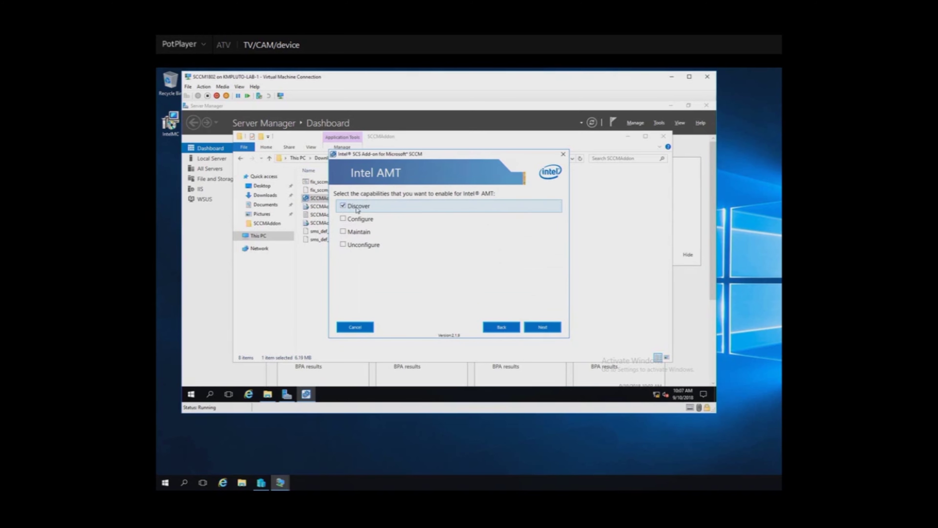
pyautogui.click(543, 329)
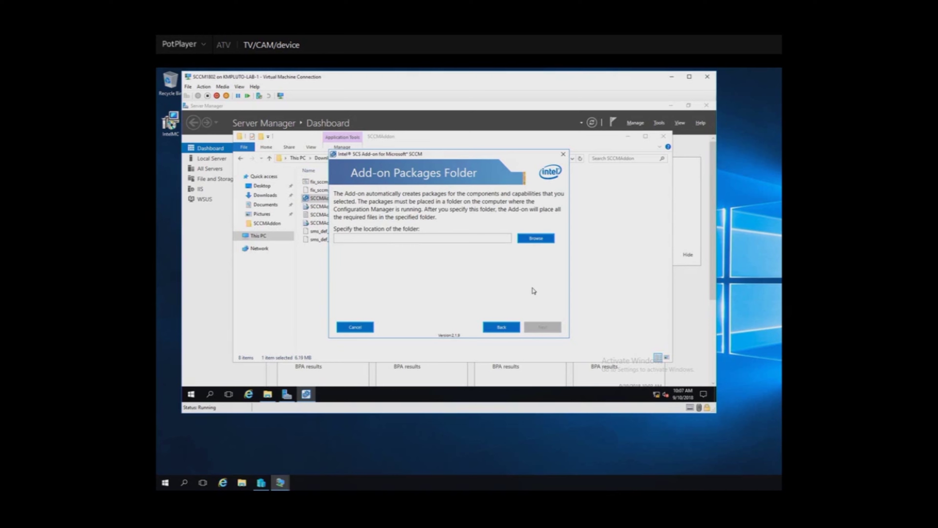
pyautogui.click(534, 238)
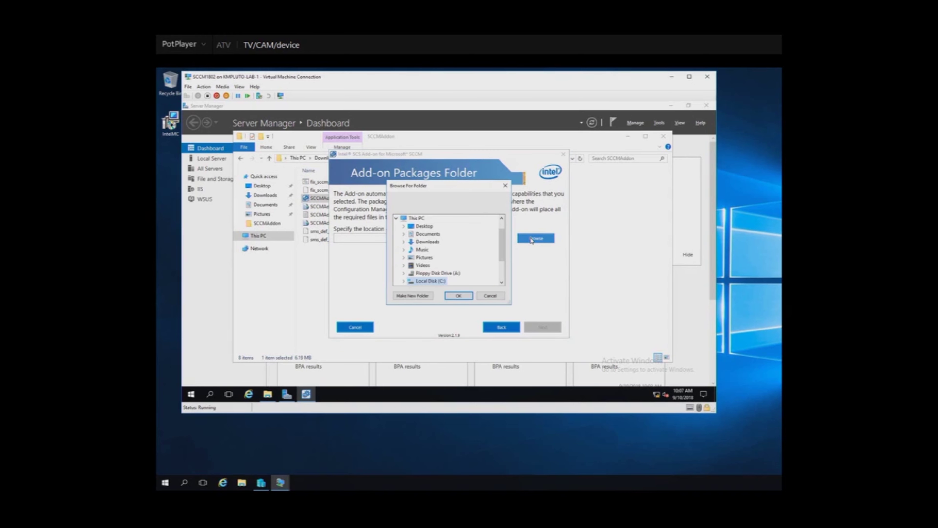
# - Create C:\Program Files\SCCM AddOn Package as the packages folder and start the installation
pyautogui.click(403, 281)
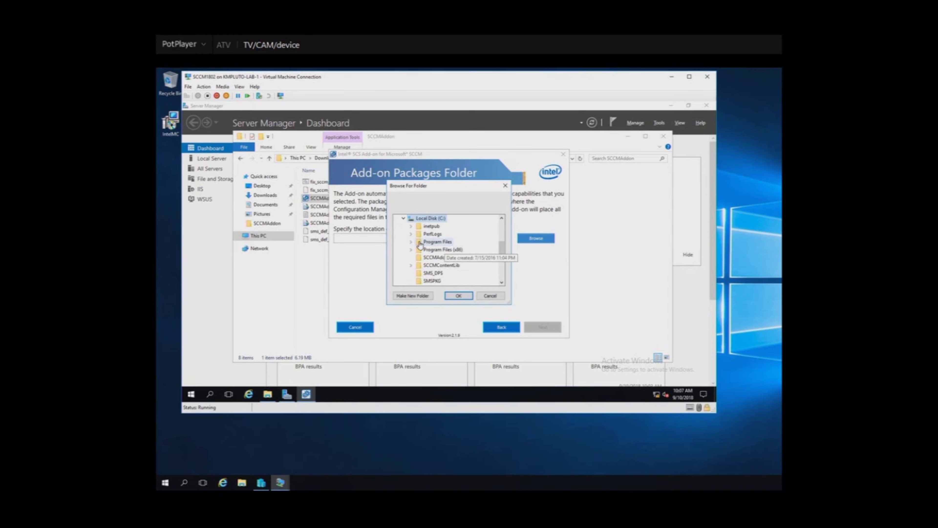
pyautogui.click(411, 242)
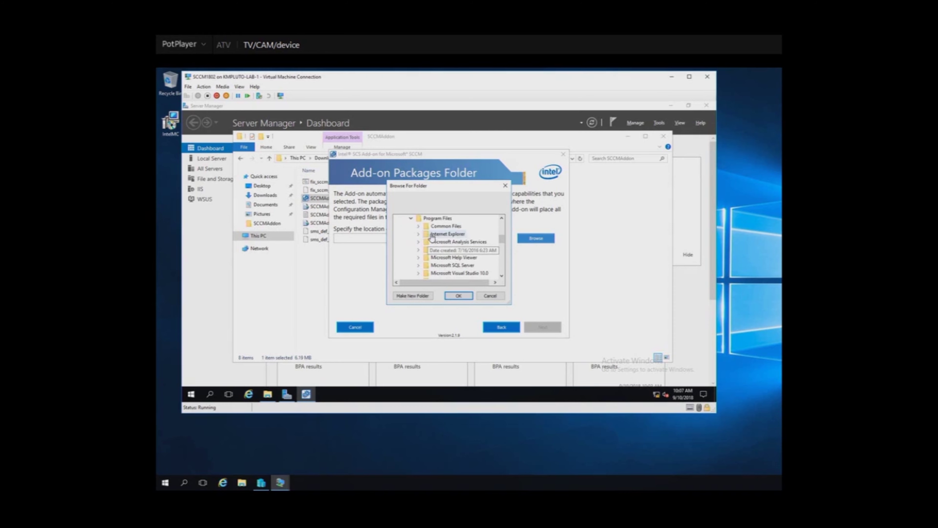
pyautogui.scroll(1, 442, 236)
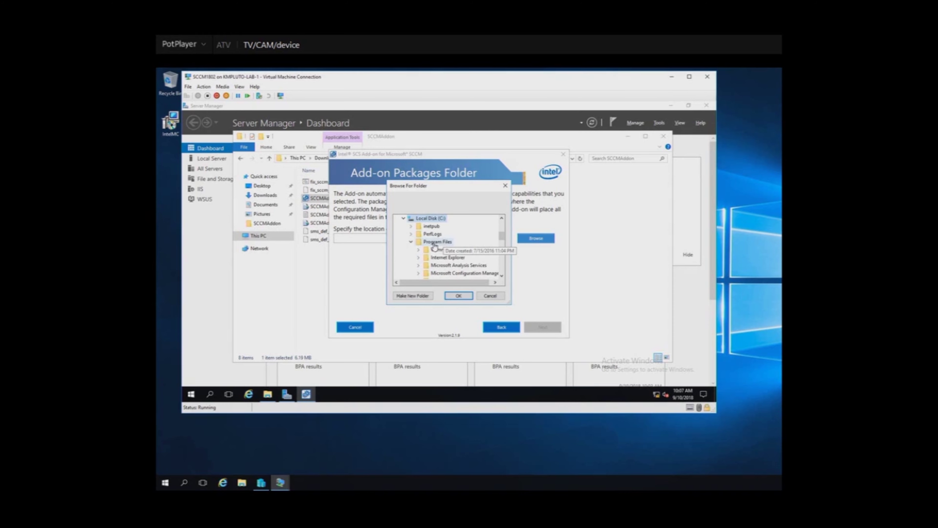
pyautogui.click(412, 296)
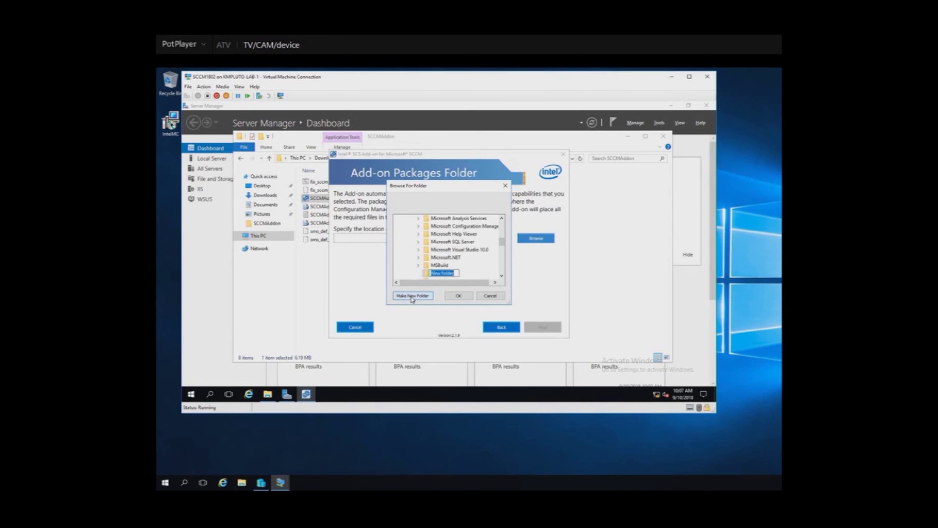
pyautogui.write('SCC')
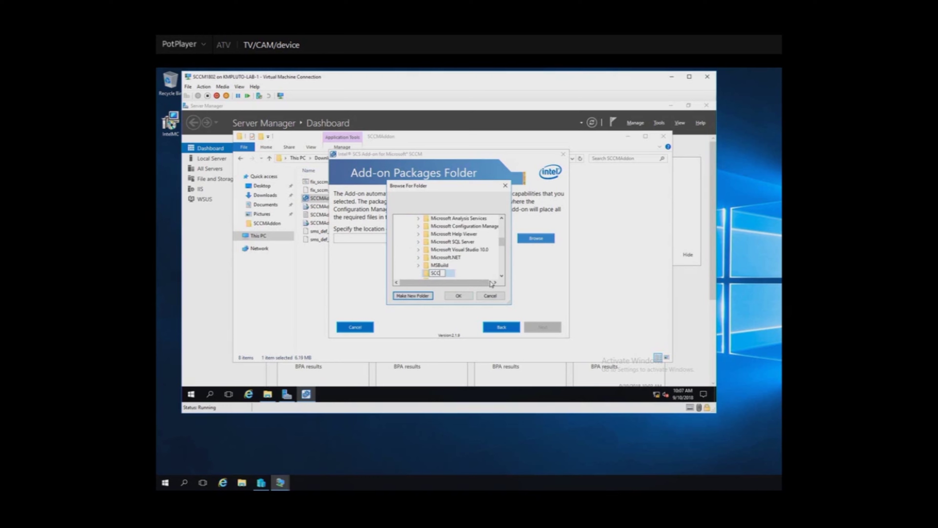
pyautogui.write('M AddOn Package')
pyautogui.click(458, 296)
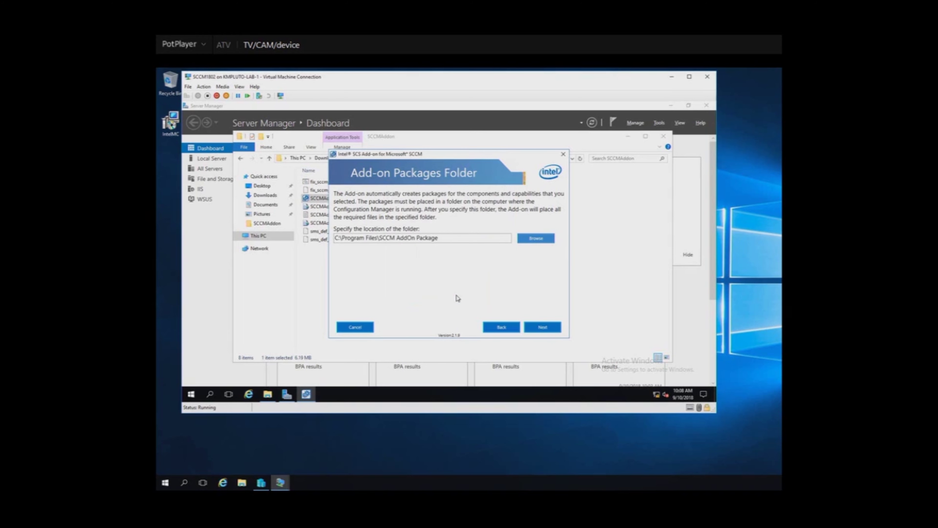
pyautogui.click(542, 327)
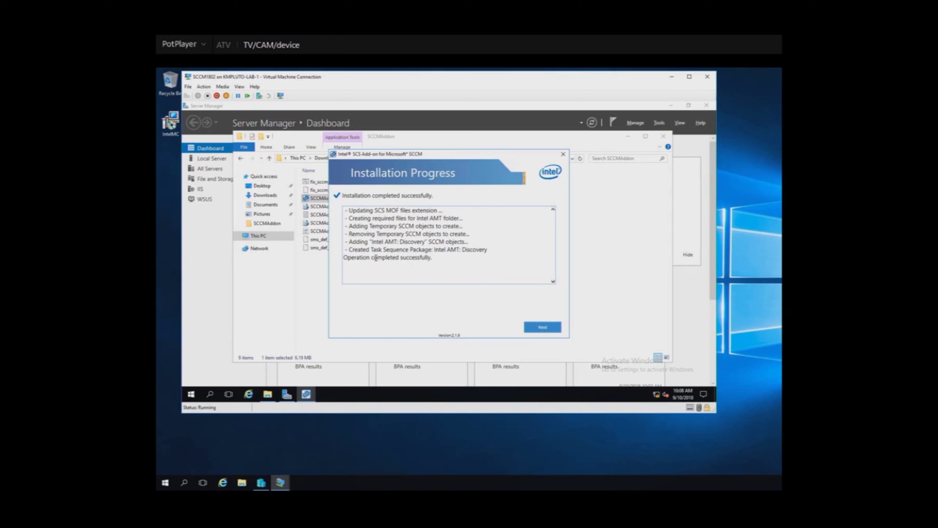
# - Move past the completed installation progress and finish the add-on wizard
pyautogui.click(539, 330)
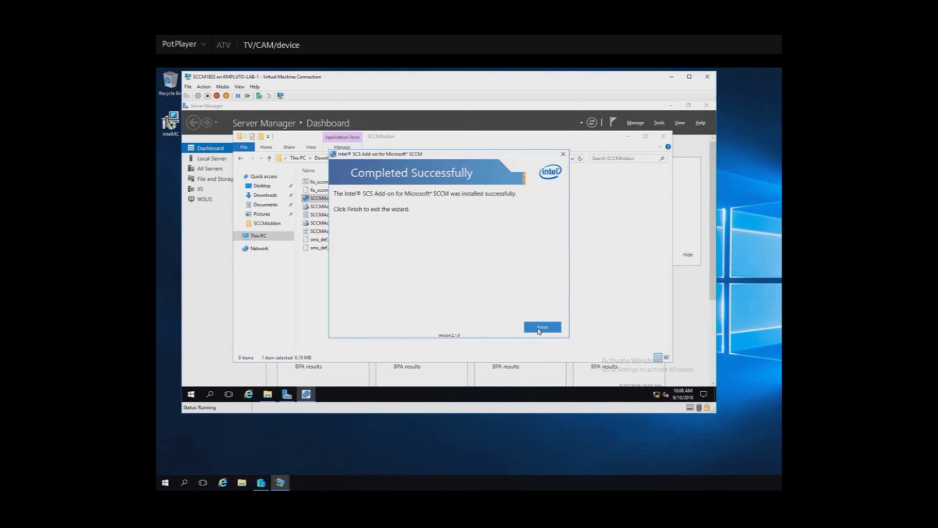
pyautogui.click(537, 330)
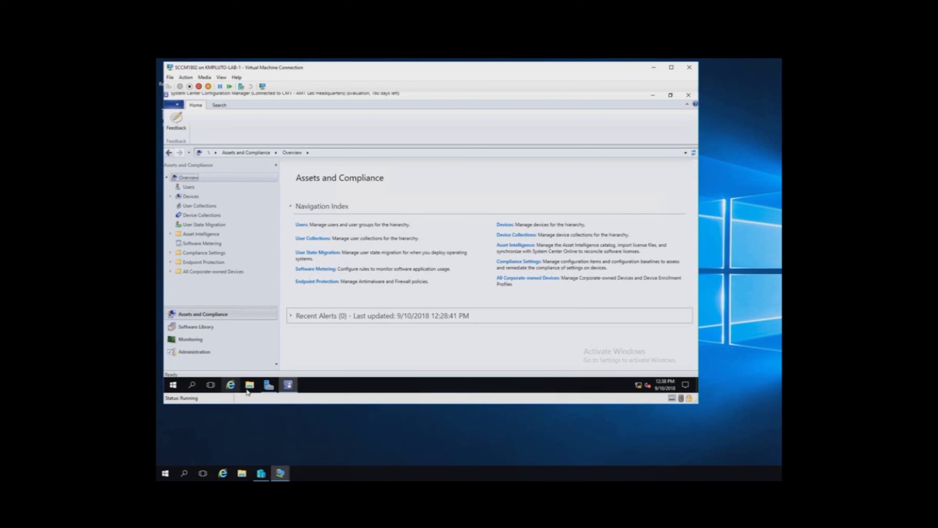
# - List the device collections, including Intel AMT: Configured and Intel AMT: Not Configured
pyautogui.moveTo(293, 389)
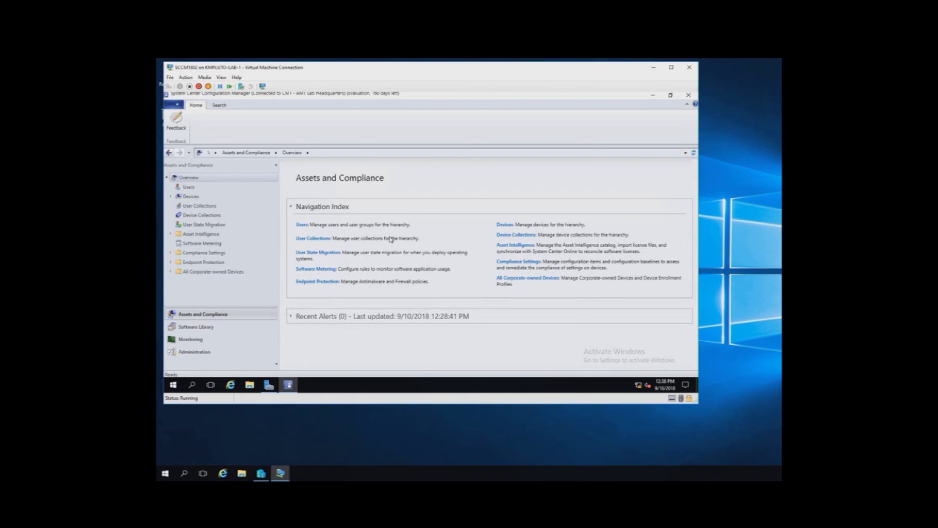
pyautogui.click(527, 237)
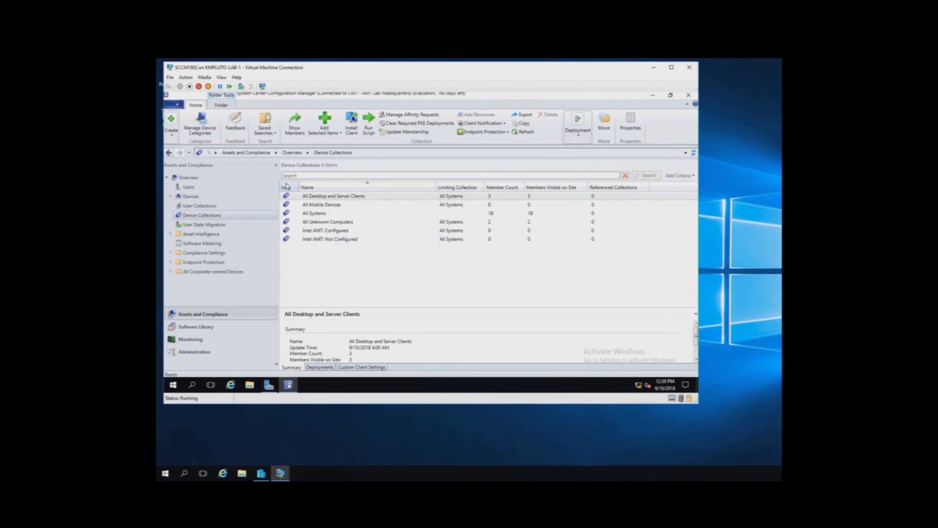
pyautogui.click(214, 327)
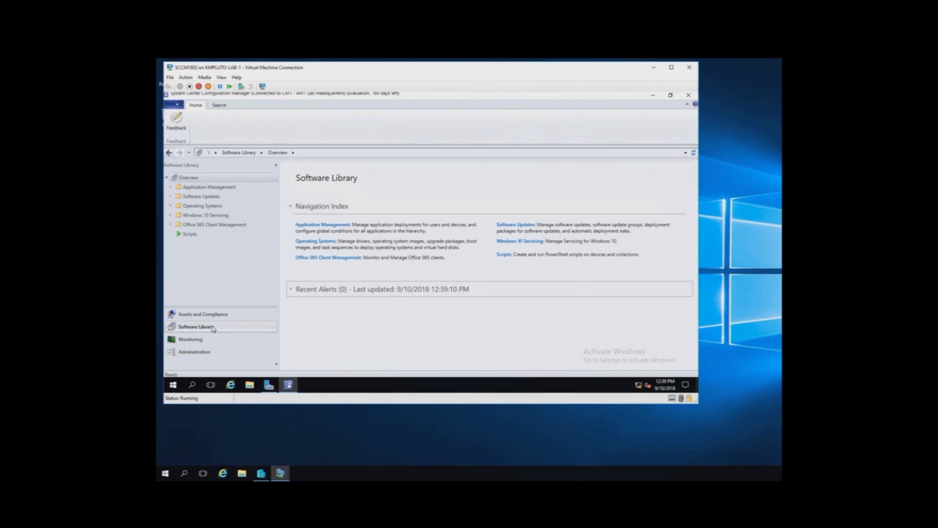
# - Enable the Intel AMT: Discovery task sequence under Operating Systems > Task Sequences
pyautogui.click(169, 206)
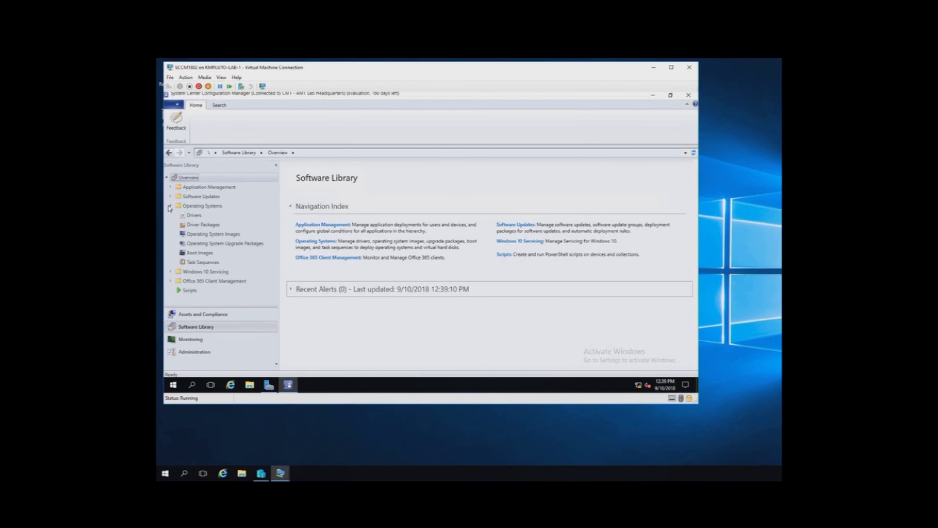
pyautogui.click(203, 262)
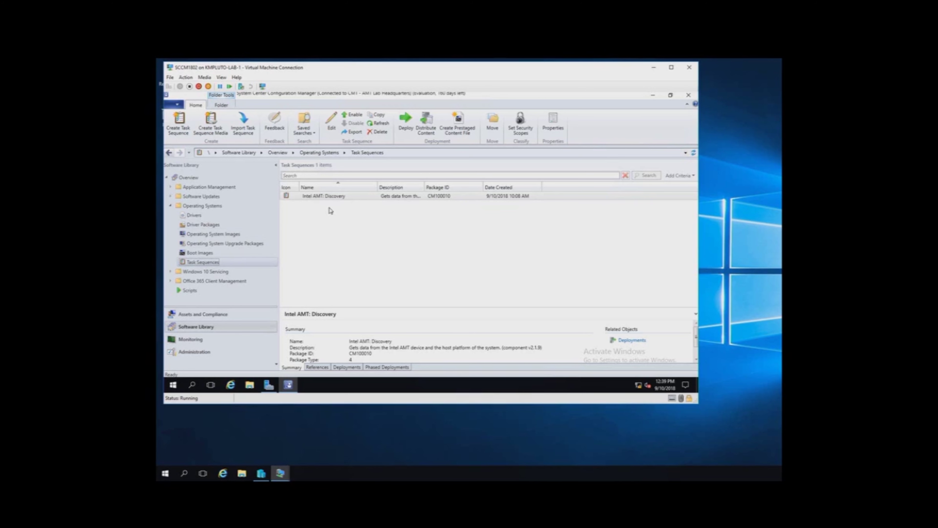
pyautogui.click(339, 197)
pyautogui.rightClick(339, 198)
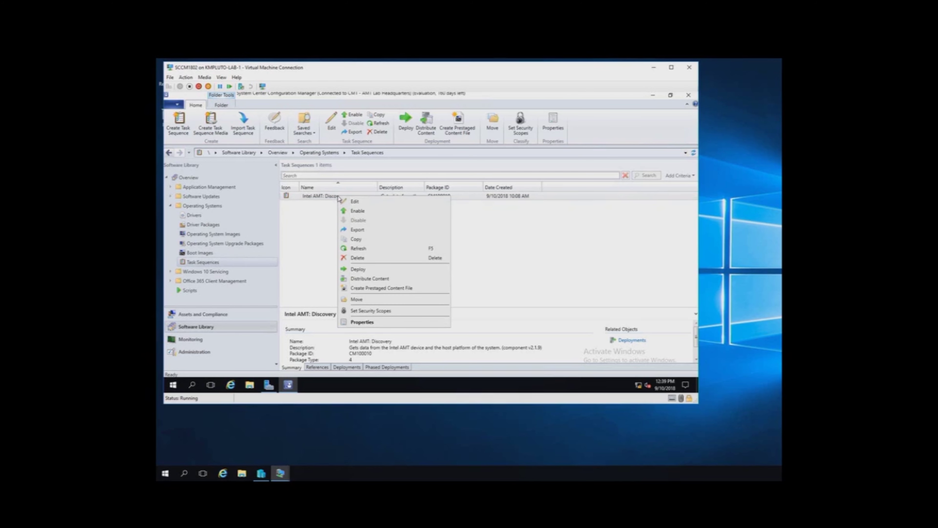
pyautogui.click(357, 212)
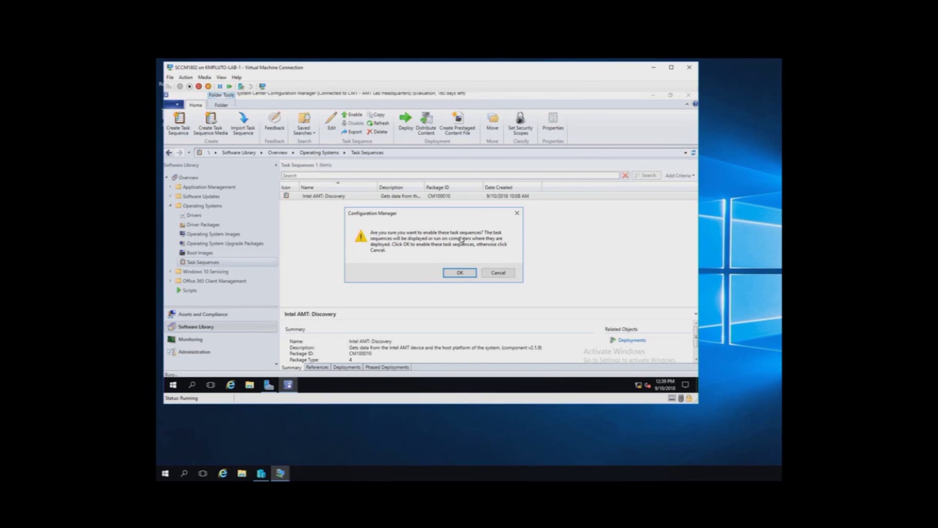
pyautogui.click(450, 273)
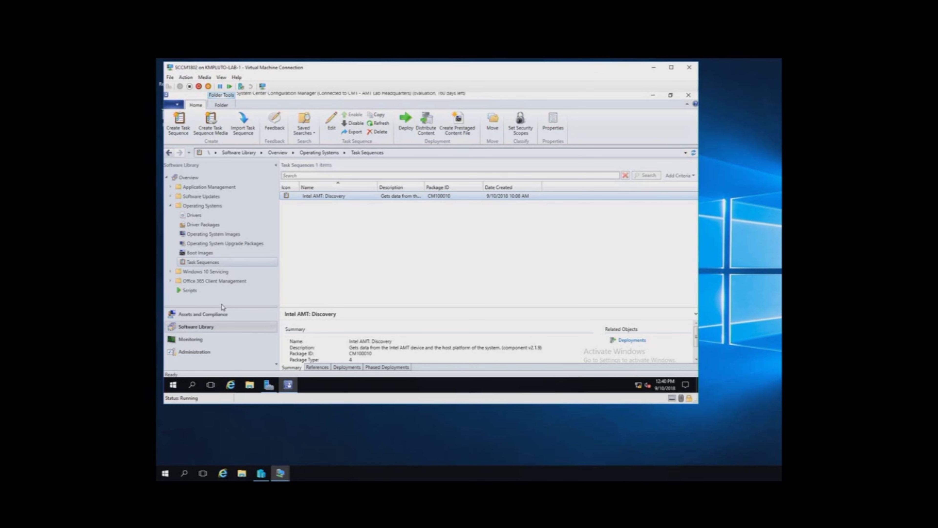
pyautogui.click(197, 315)
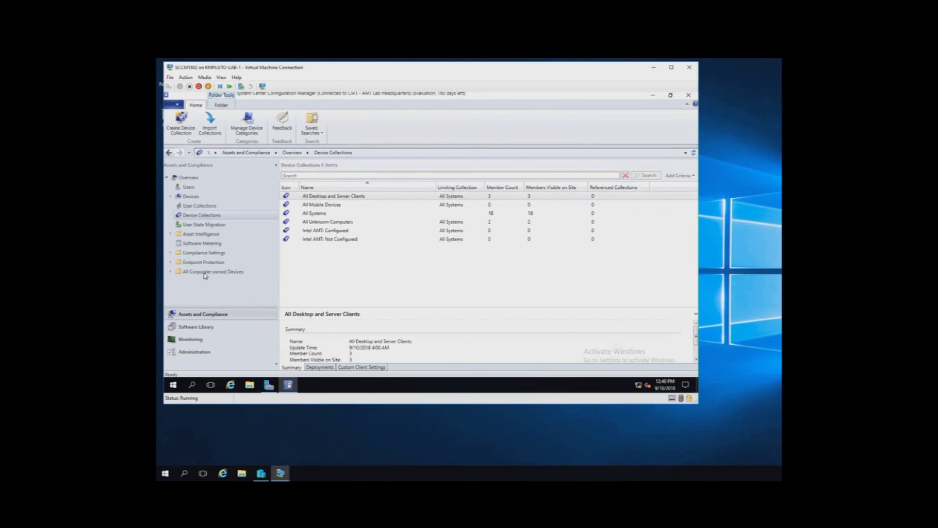
# - Review the Intel AMT: Not Configured collection (0 members) alongside All Systems
pyautogui.click(198, 217)
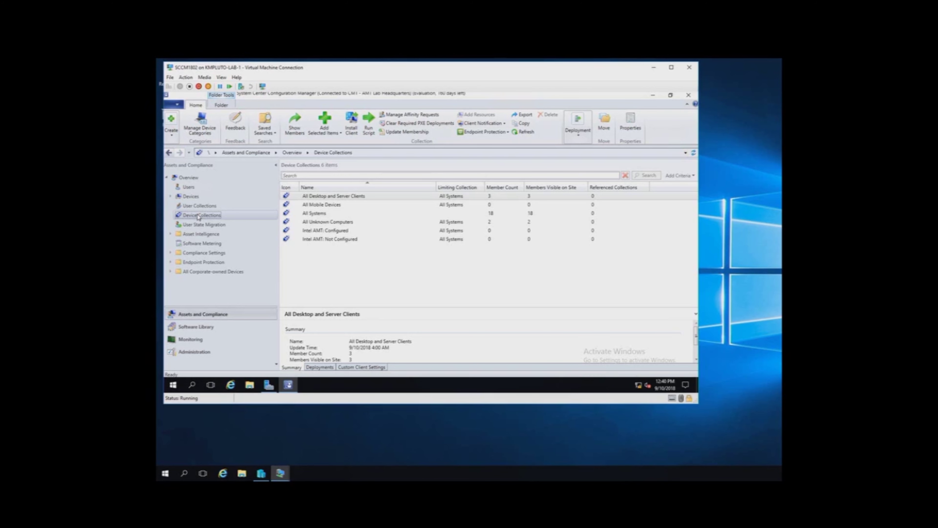
pyautogui.click(323, 240)
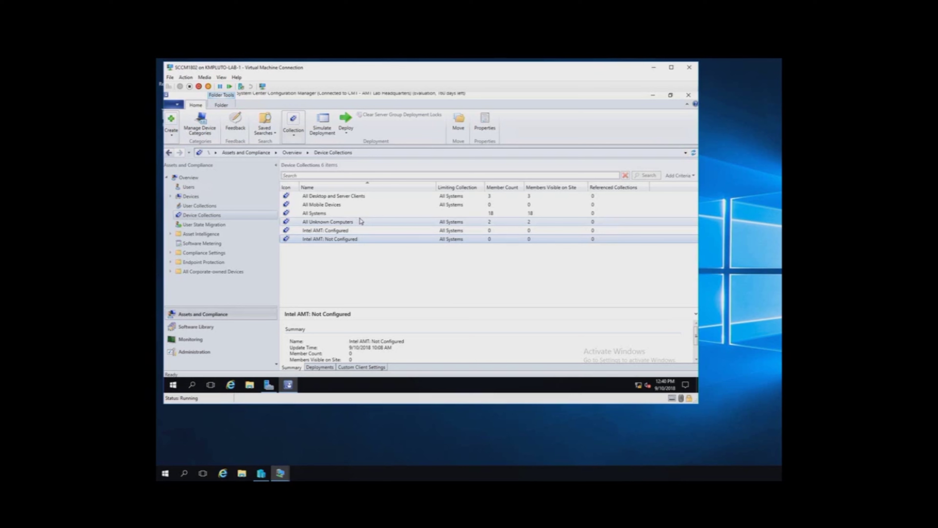
pyautogui.click(341, 214)
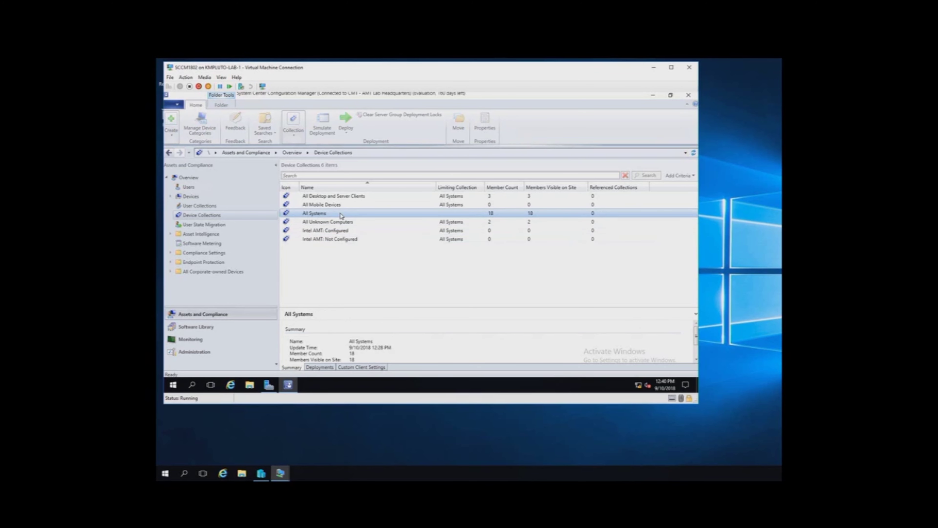
pyautogui.click(349, 240)
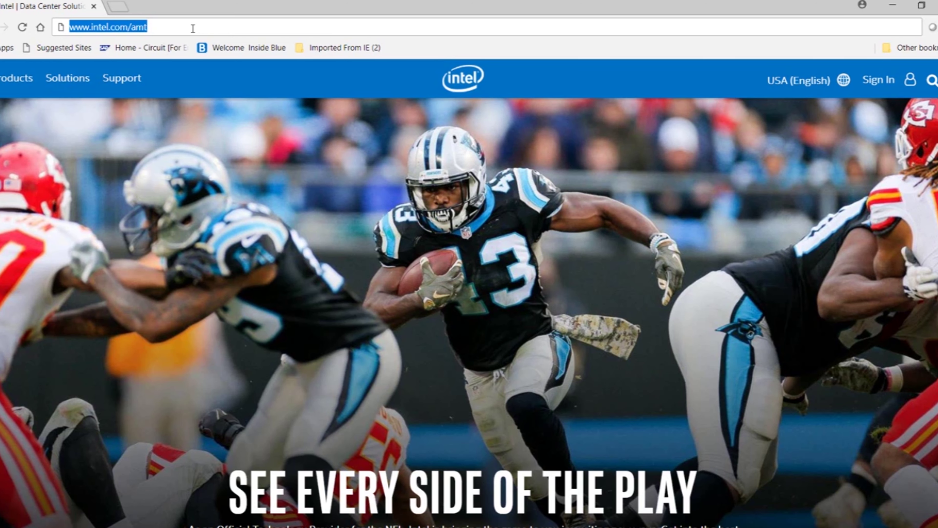
pyautogui.click(193, 28)
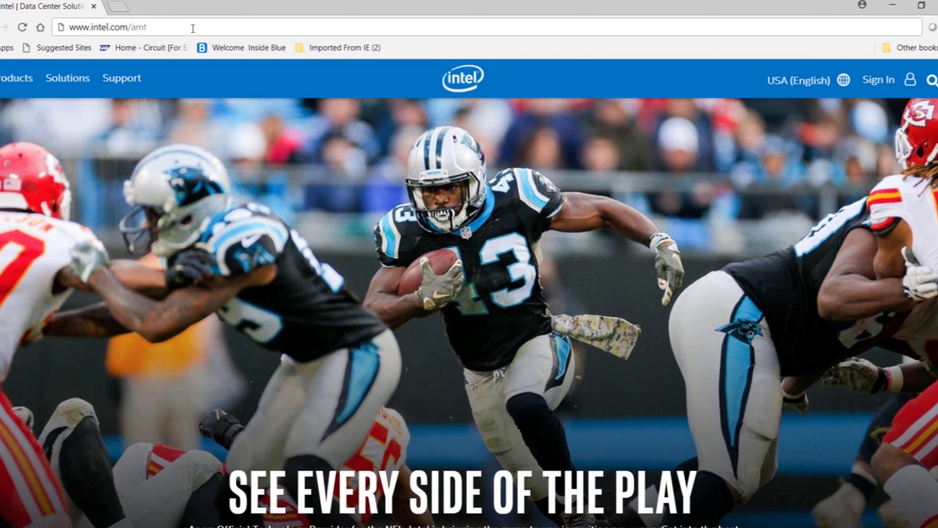
pyautogui.press('Return')
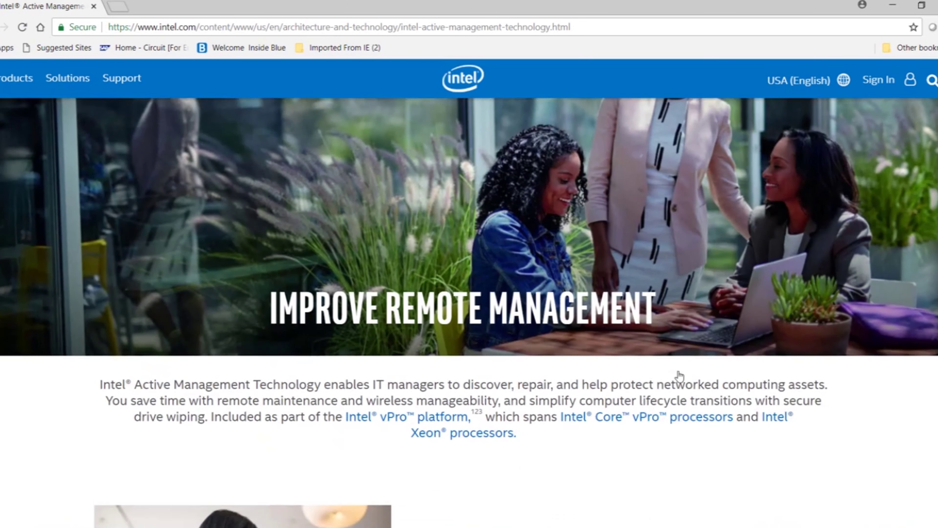
pyautogui.scroll(-20, 680, 376)
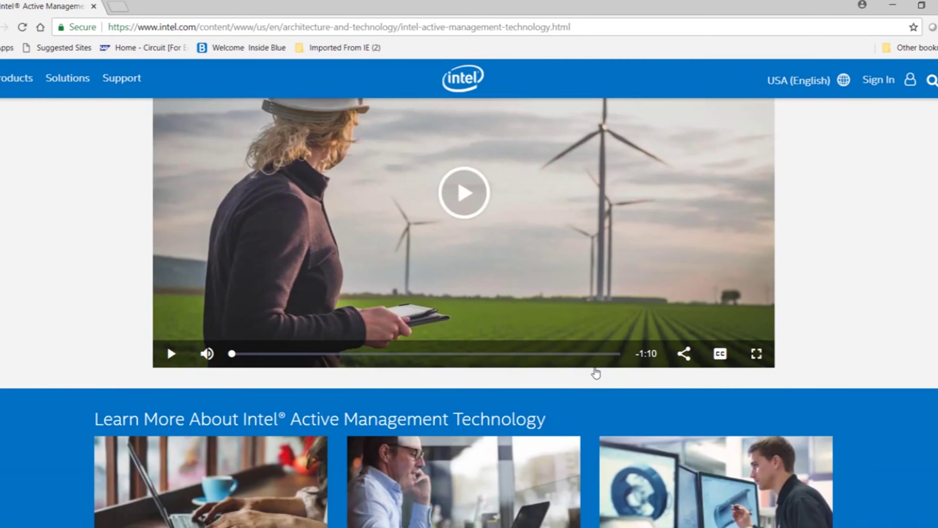
pyautogui.scroll(-15, 595, 372)
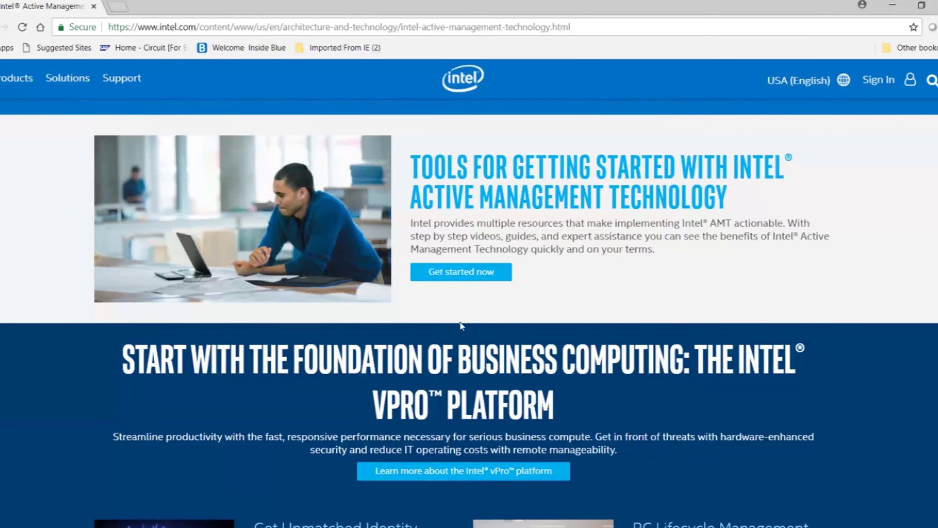
pyautogui.click(451, 273)
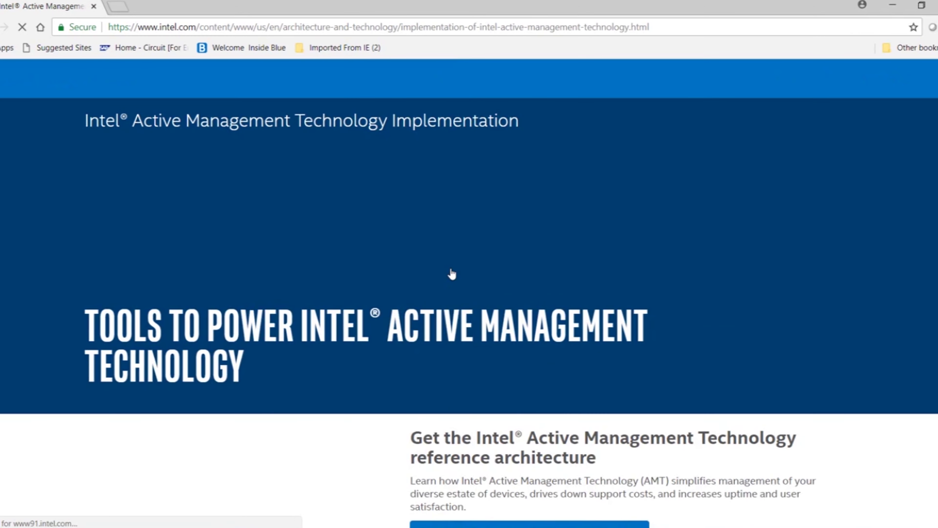